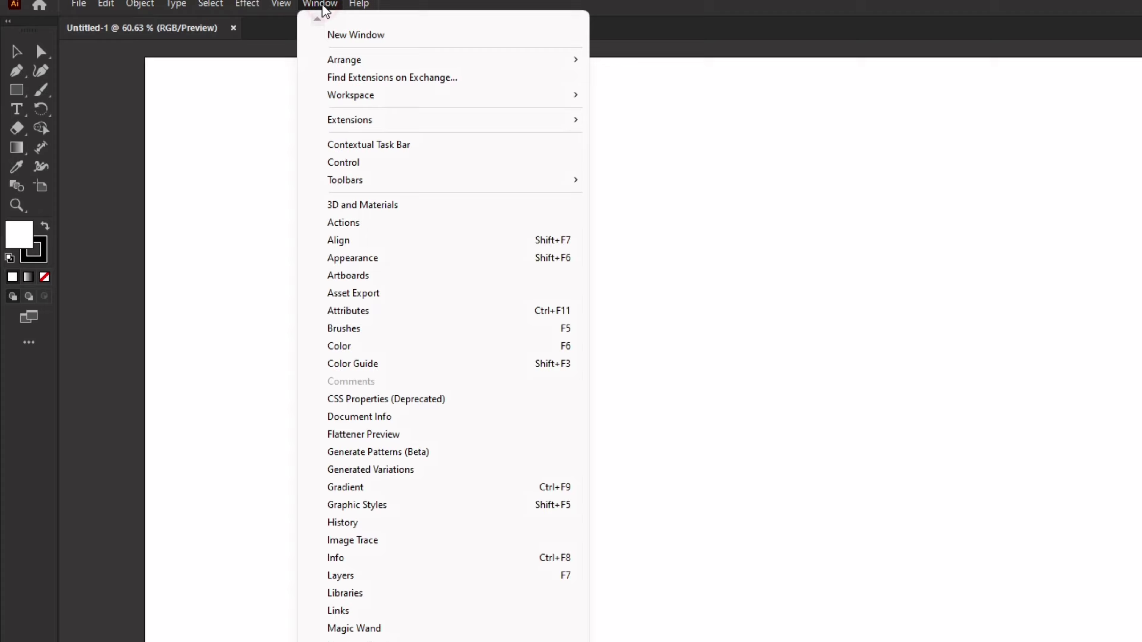
Step: Switch the workspace to Essentials Classic
mouse_move(346, 96)
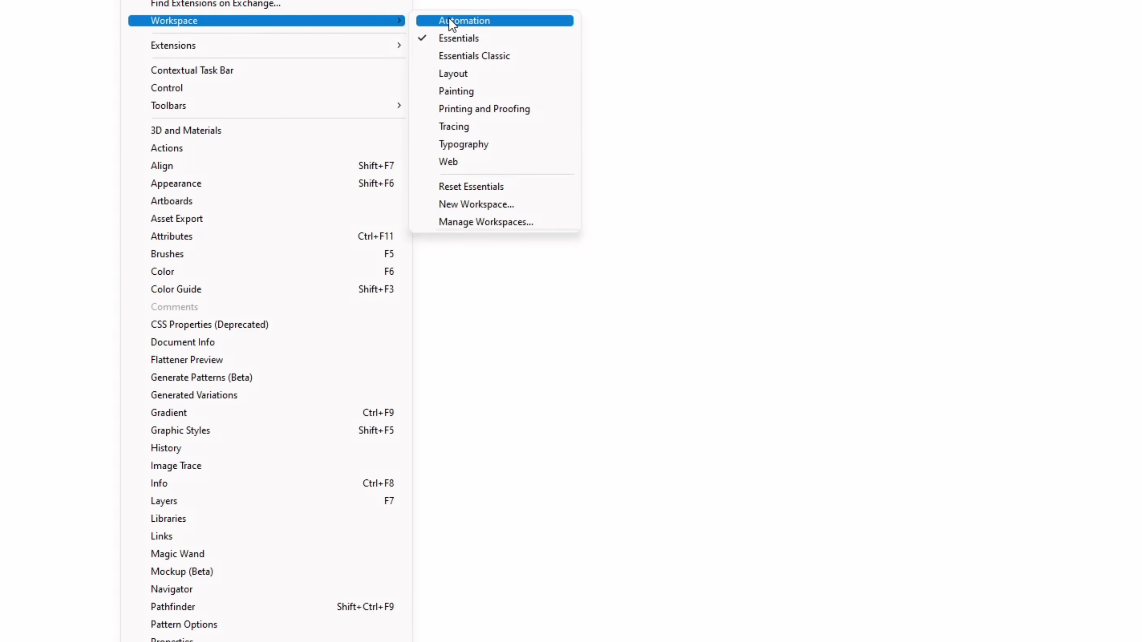
left_click(511, 53)
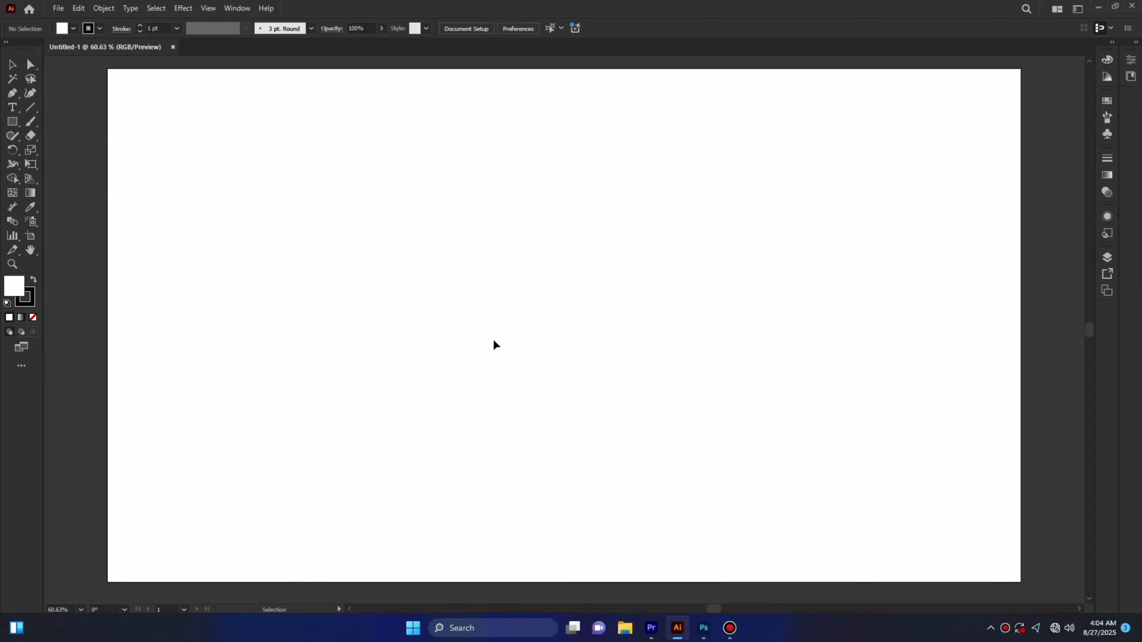
Step: Create a rectangle 1920 px wide and 1080 px high on the artboard
left_click(13, 123)
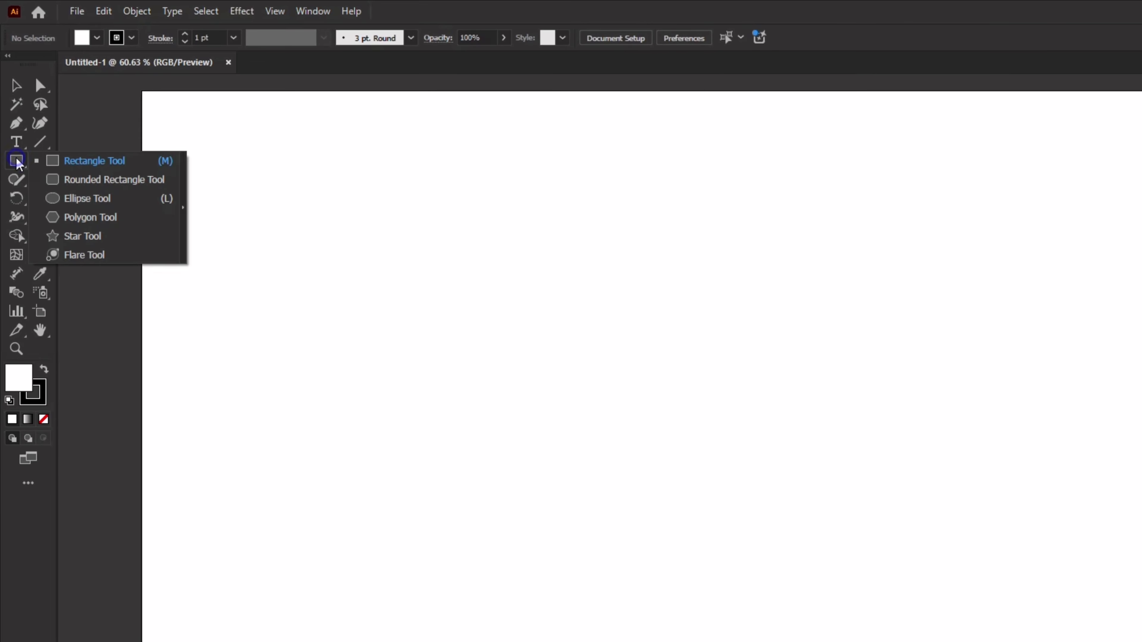
left_click(80, 160)
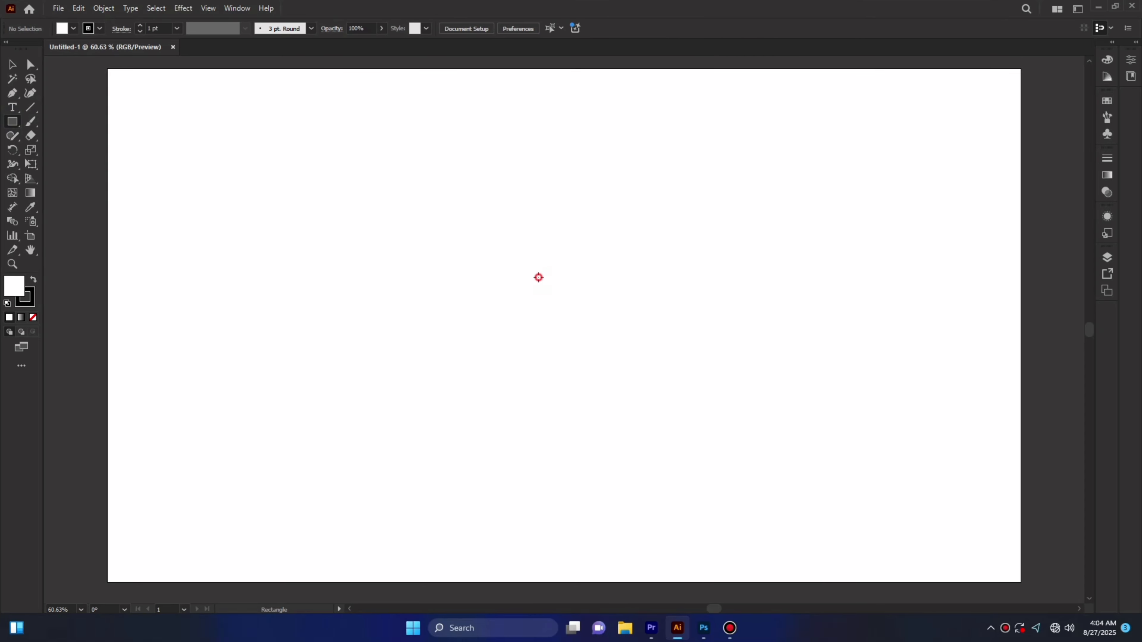
left_click(539, 278)
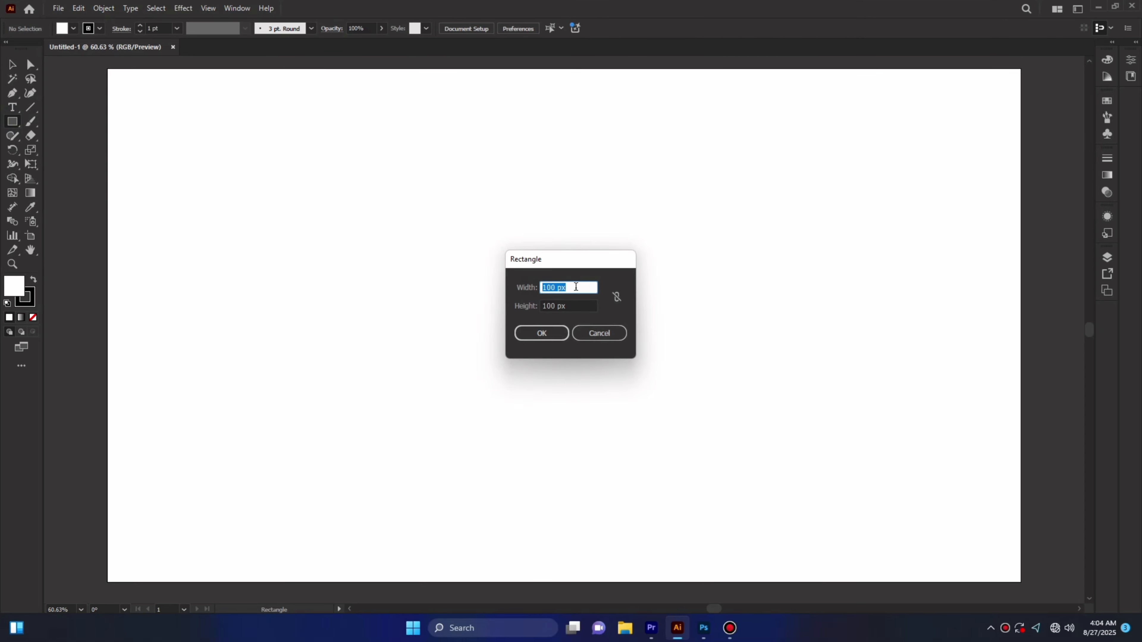
type("1920")
key("Tab")
type("1")
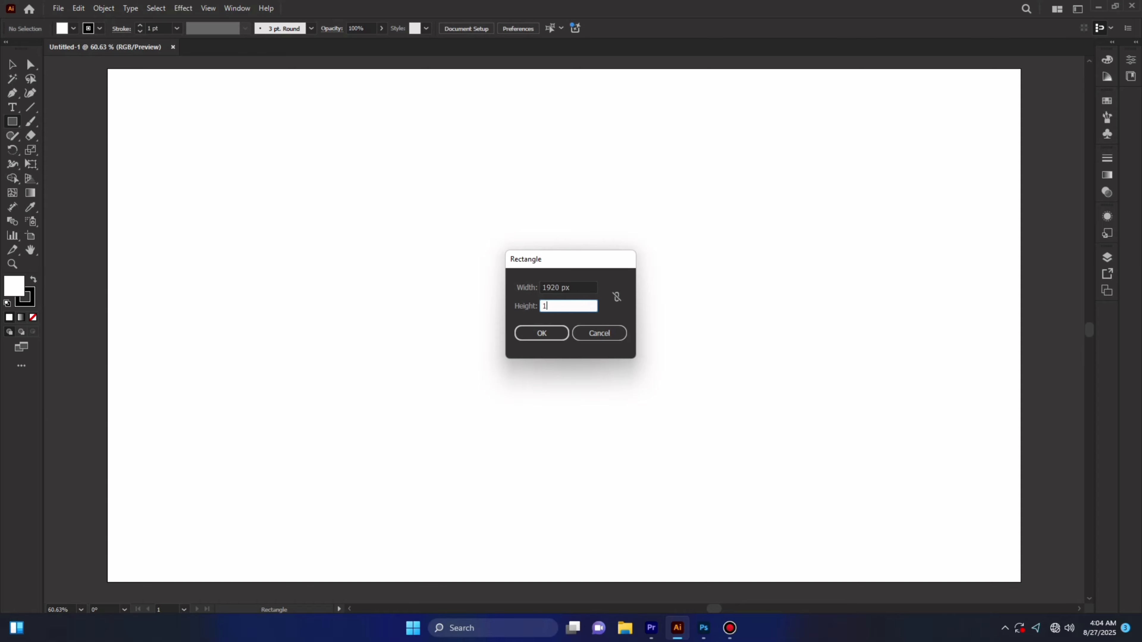
type("080")
key("Return")
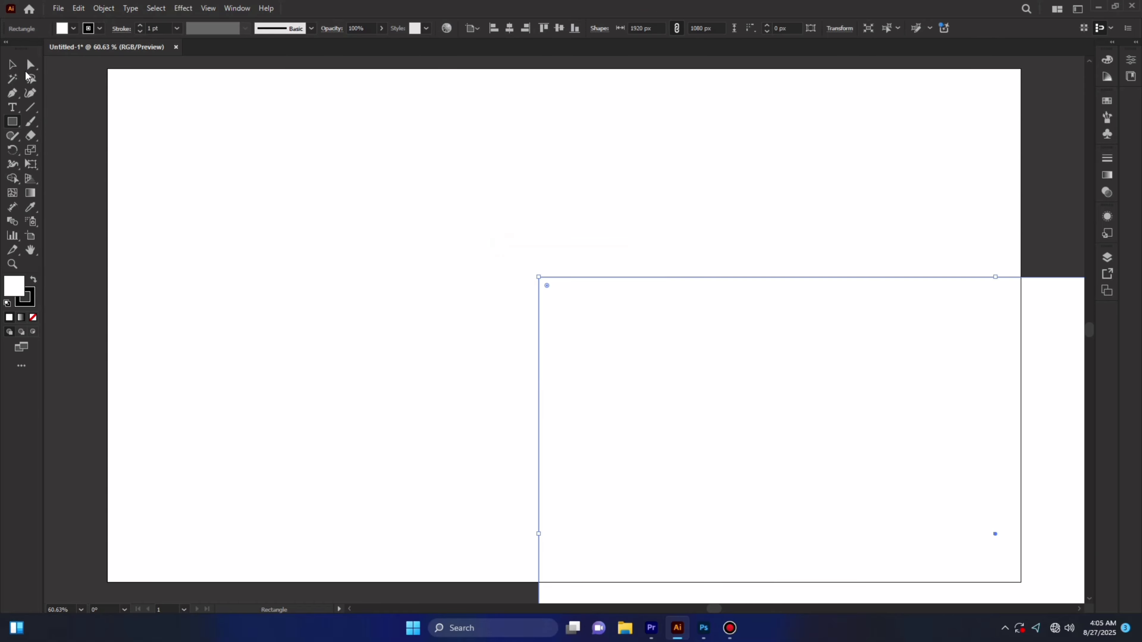
Step: Move the rectangle closer to the artboard's upper-left corner, remove its stroke and fill it with black
left_click(12, 65)
left_click_drag(785, 396, 504, 246)
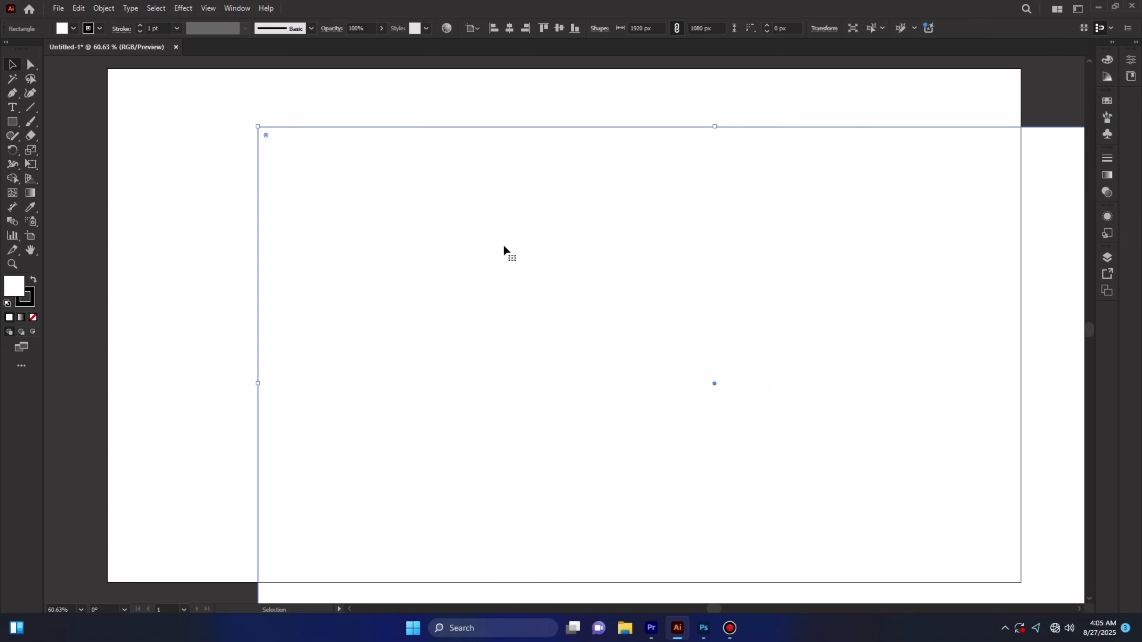
left_click(100, 29)
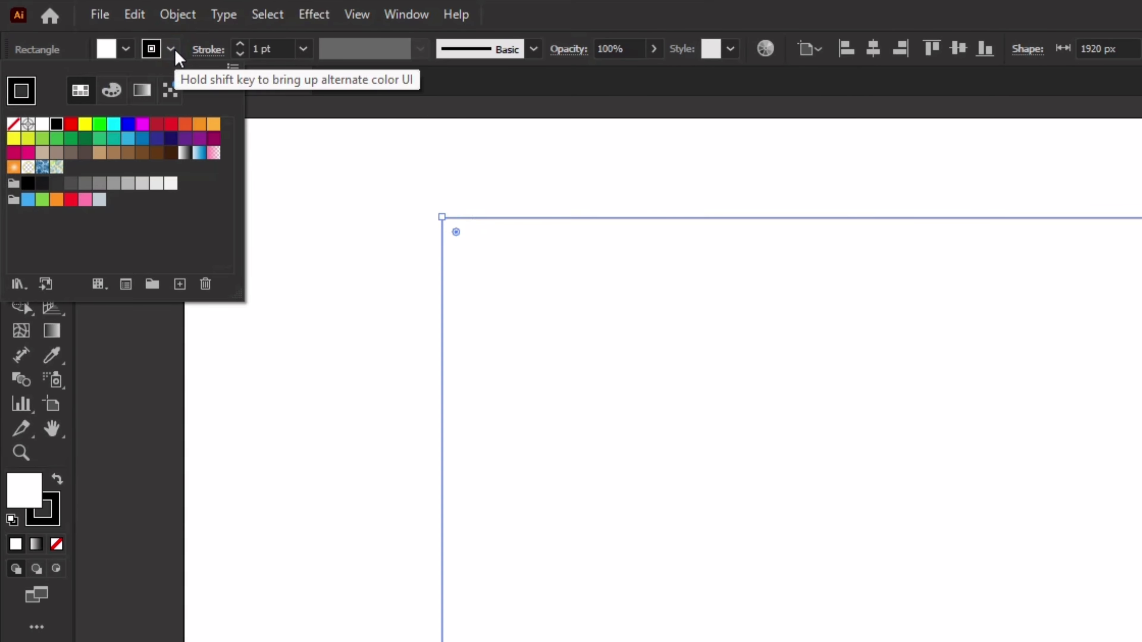
left_click(13, 124)
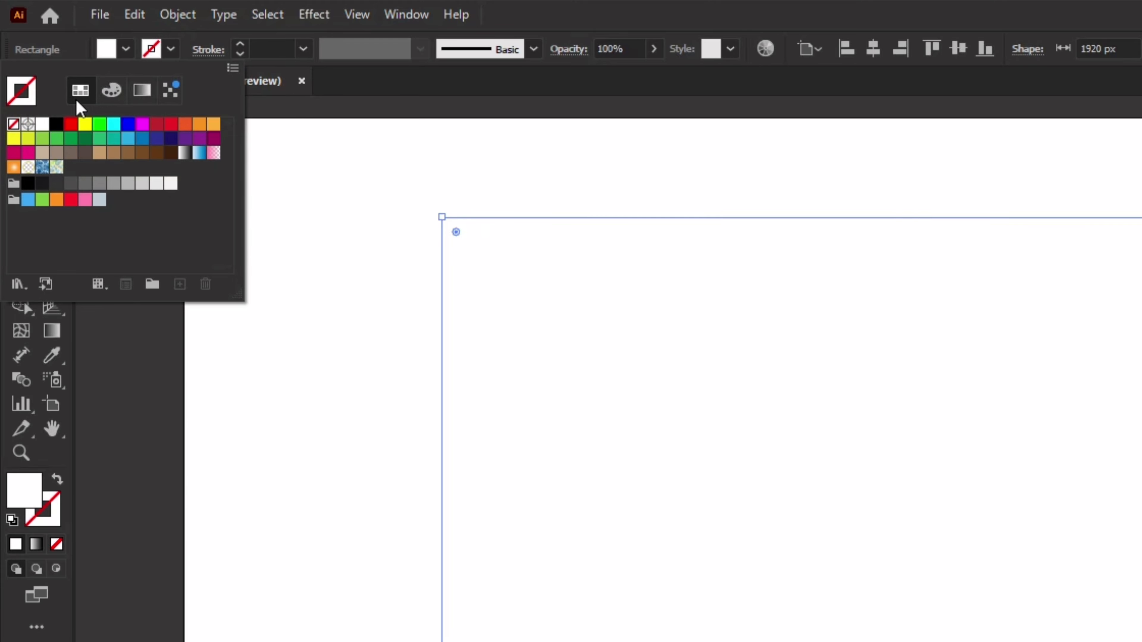
left_click(170, 50)
left_click(126, 49)
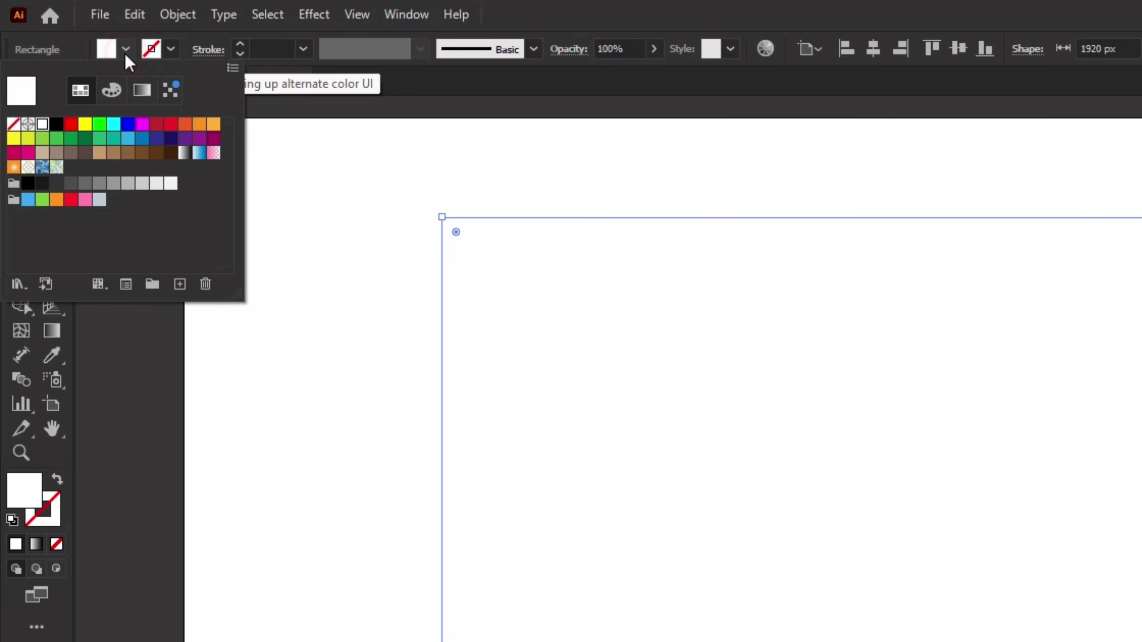
left_click(56, 124)
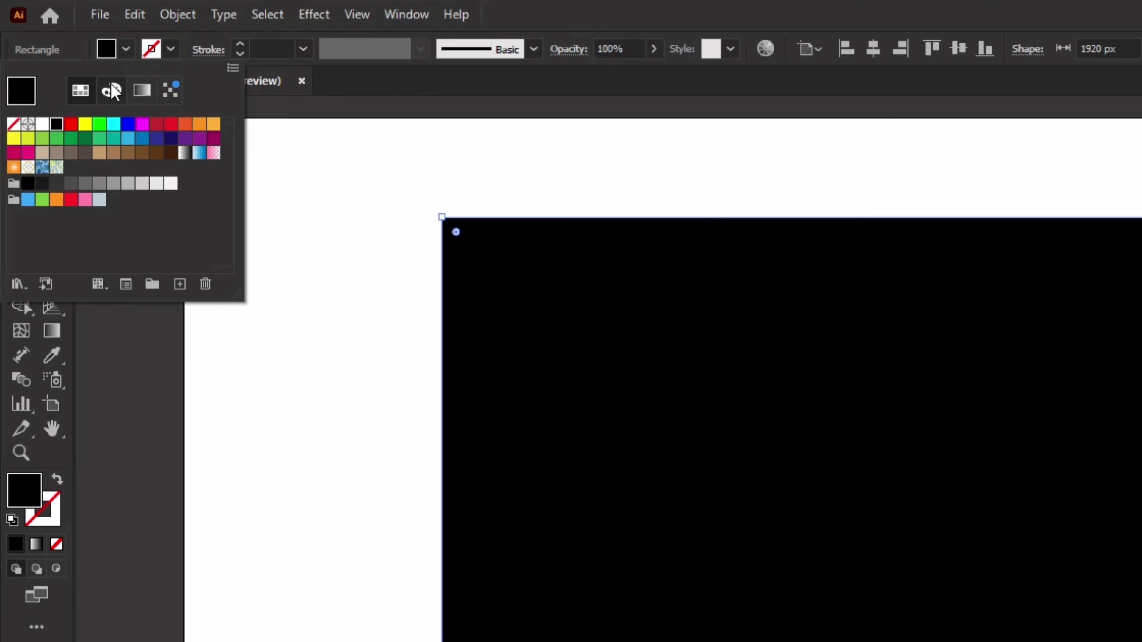
left_click(126, 49)
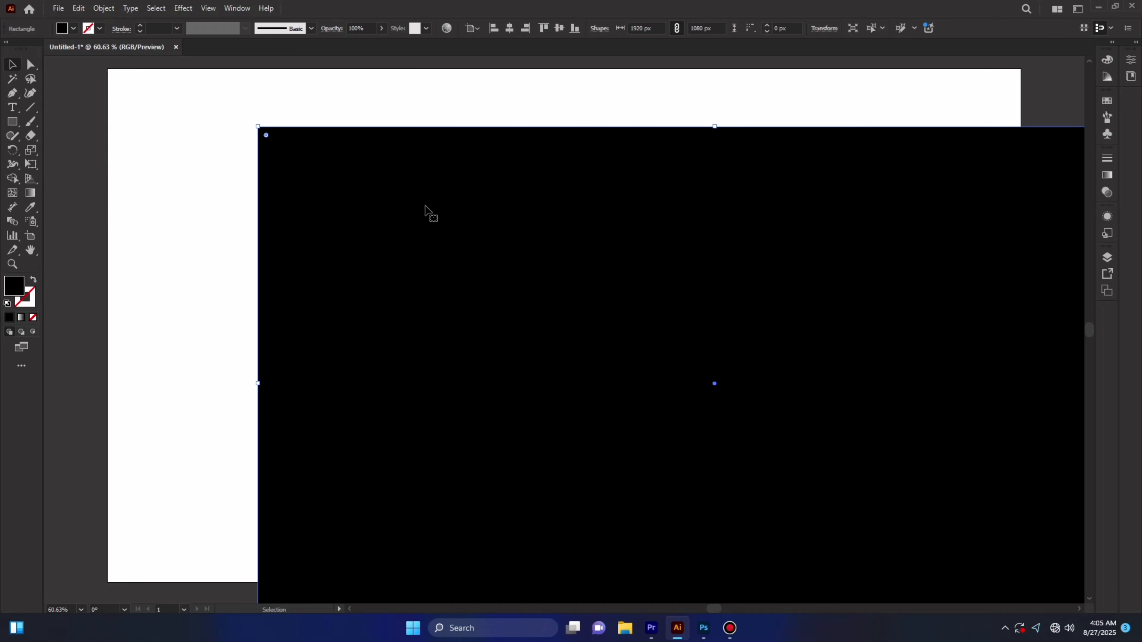
Step: Align the black rectangle to the artboard's horizontal and vertical center, and dock the alignment controls
left_click_drag(611, 323, 477, 291)
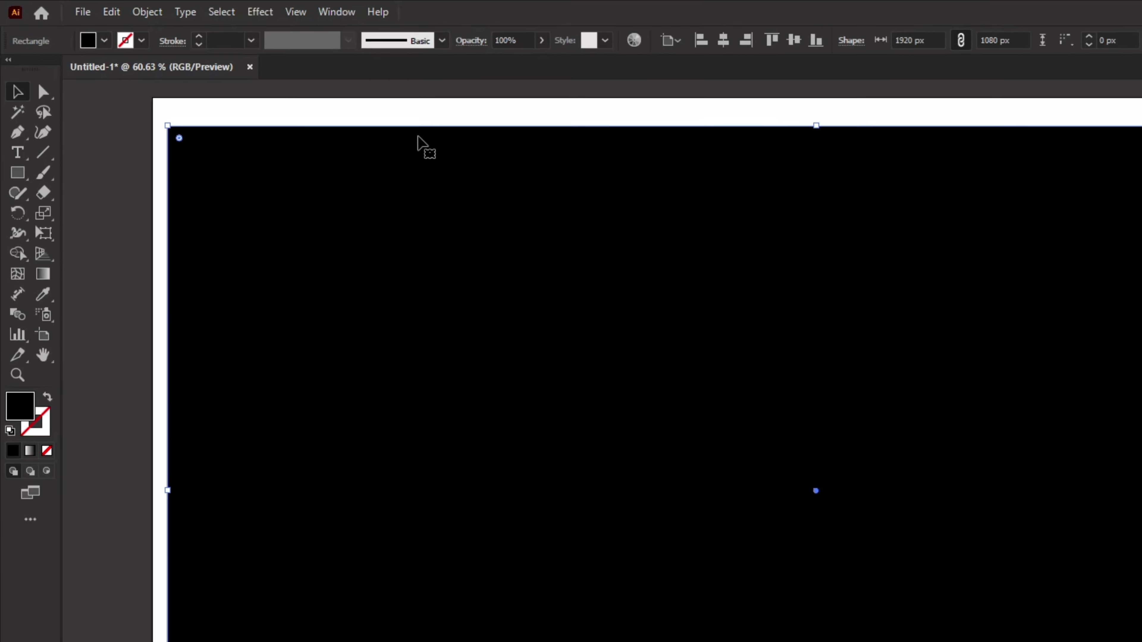
left_click(411, 16)
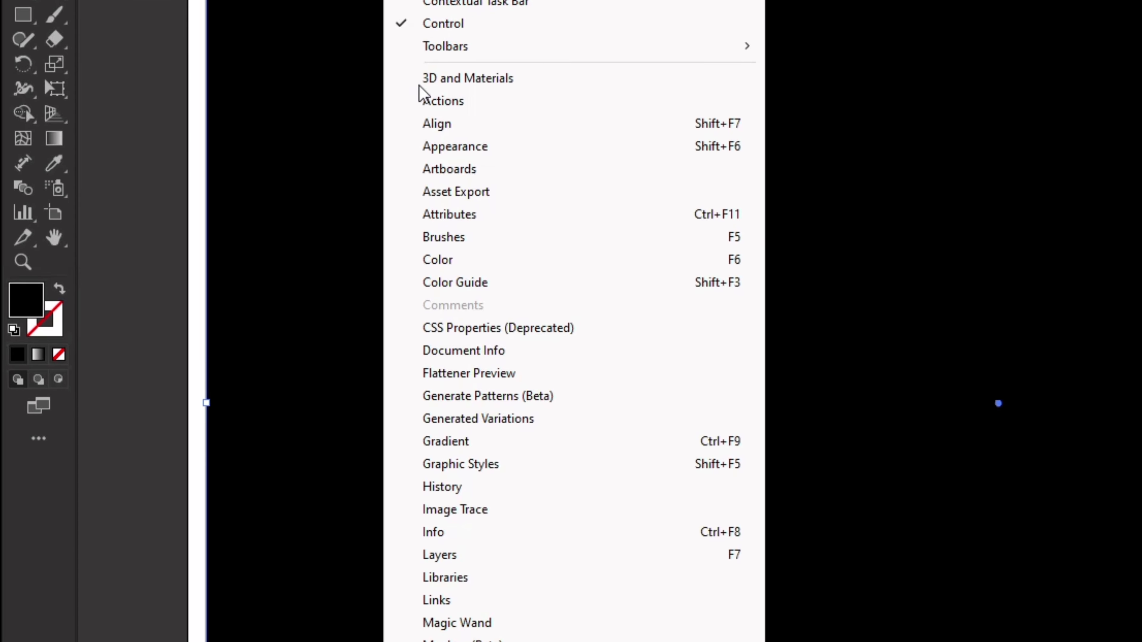
left_click(421, 85)
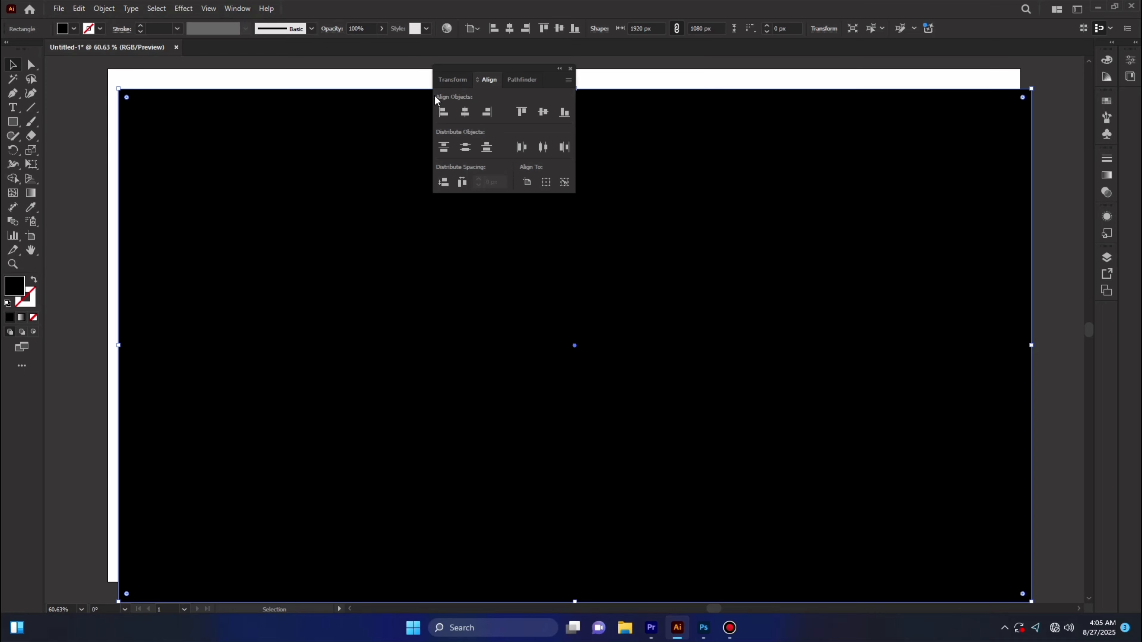
left_click_drag(498, 64, 859, 120)
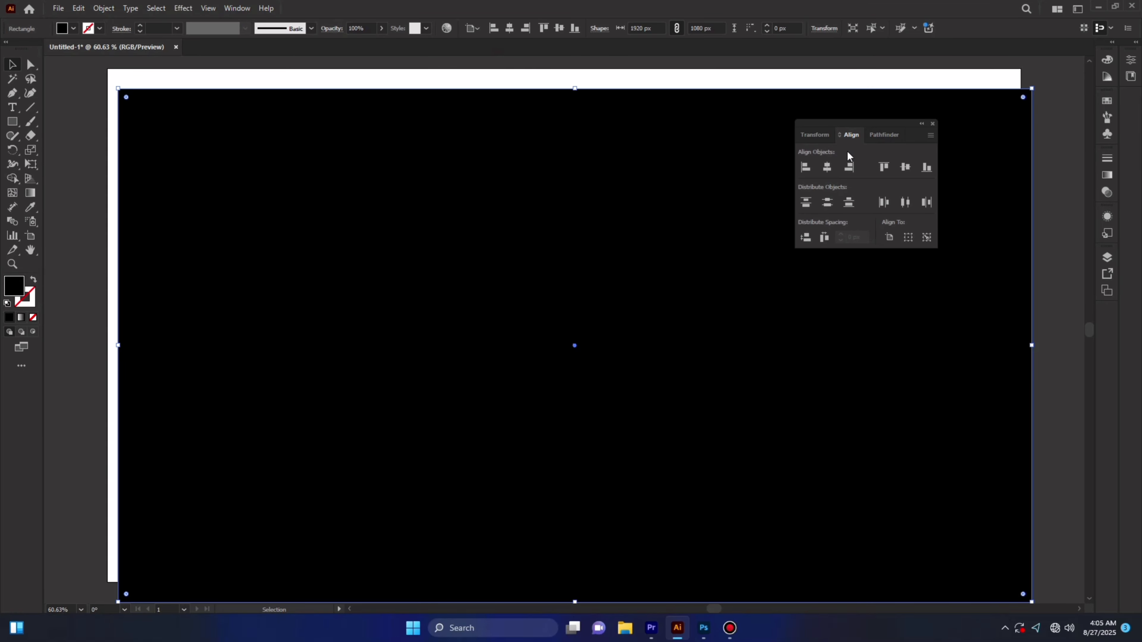
left_click(826, 168)
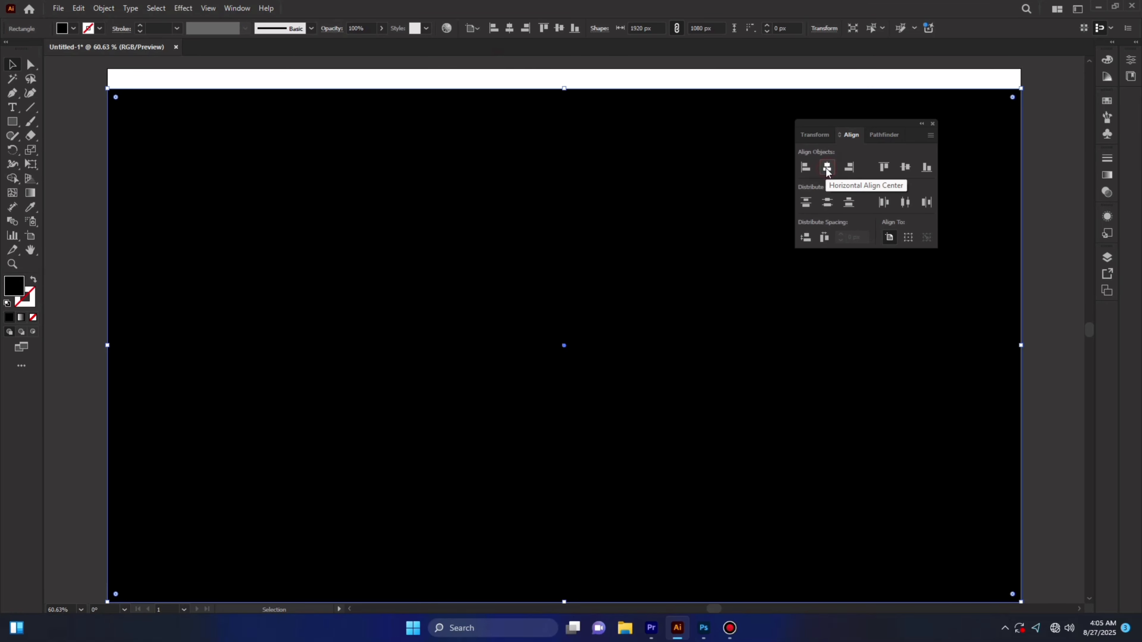
left_click(900, 168)
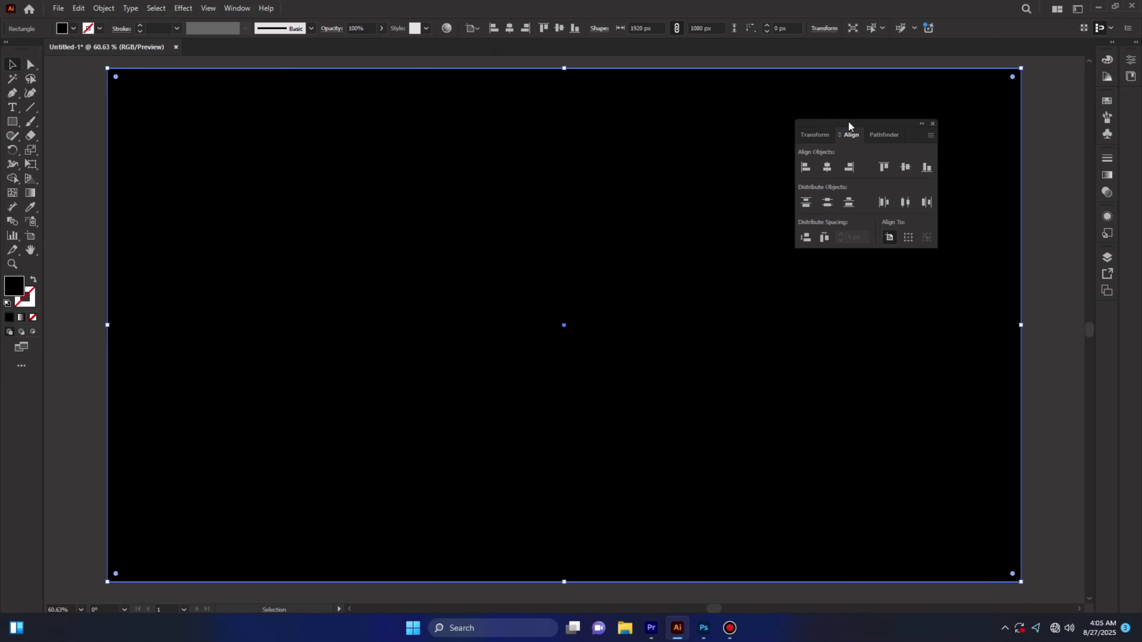
left_click_drag(849, 130, 1107, 316)
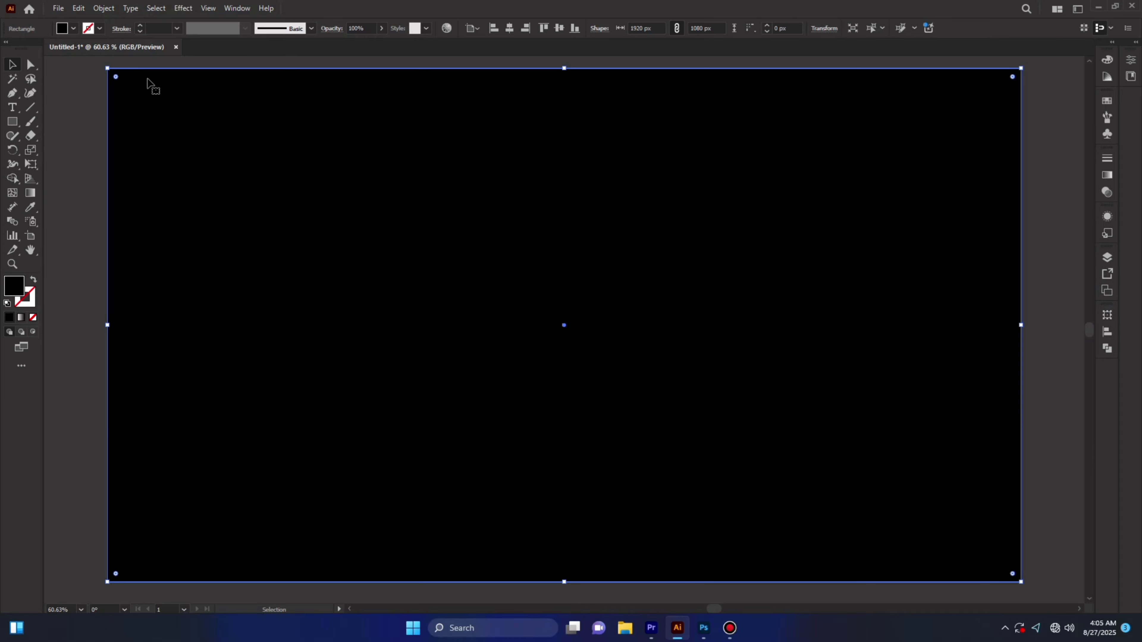
Step: Lock the black background rectangle
left_click(104, 9)
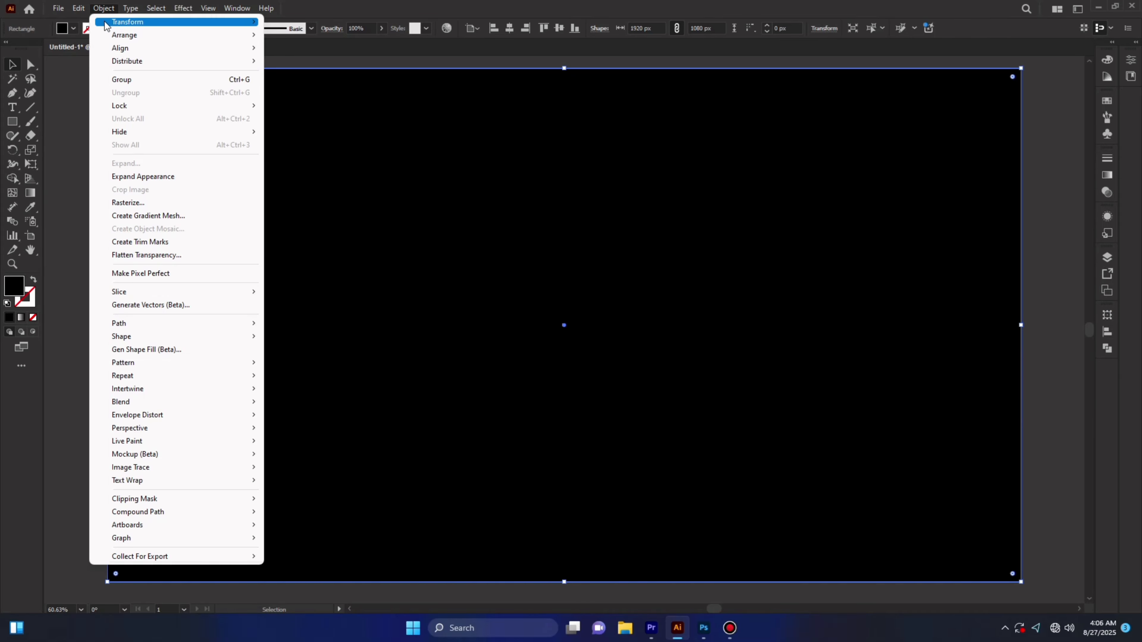
mouse_move(188, 108)
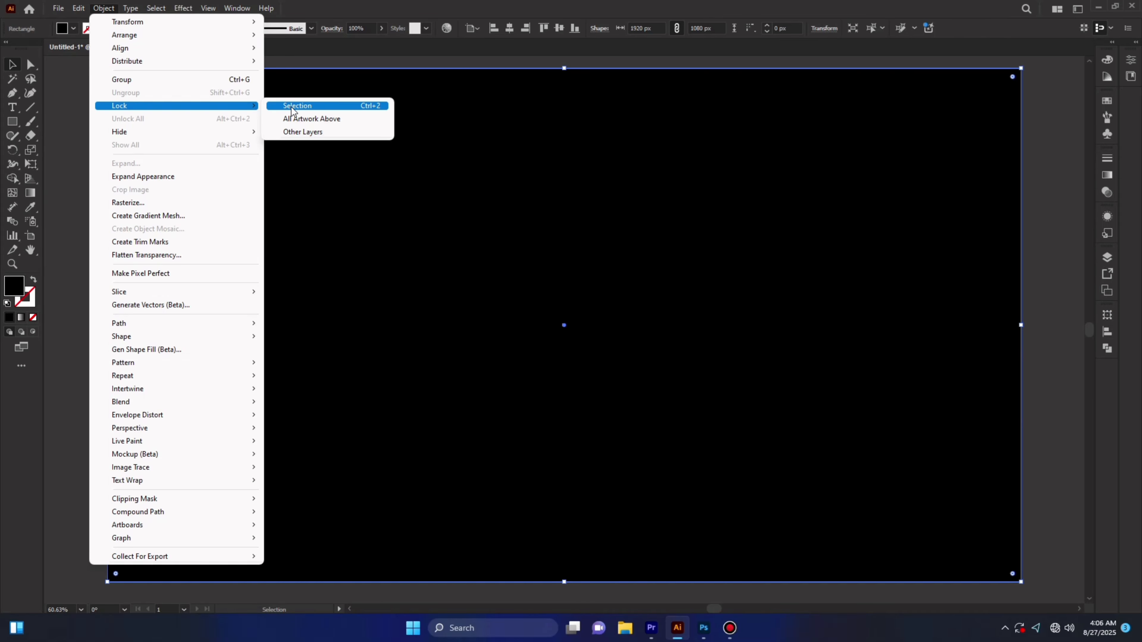
left_click(310, 107)
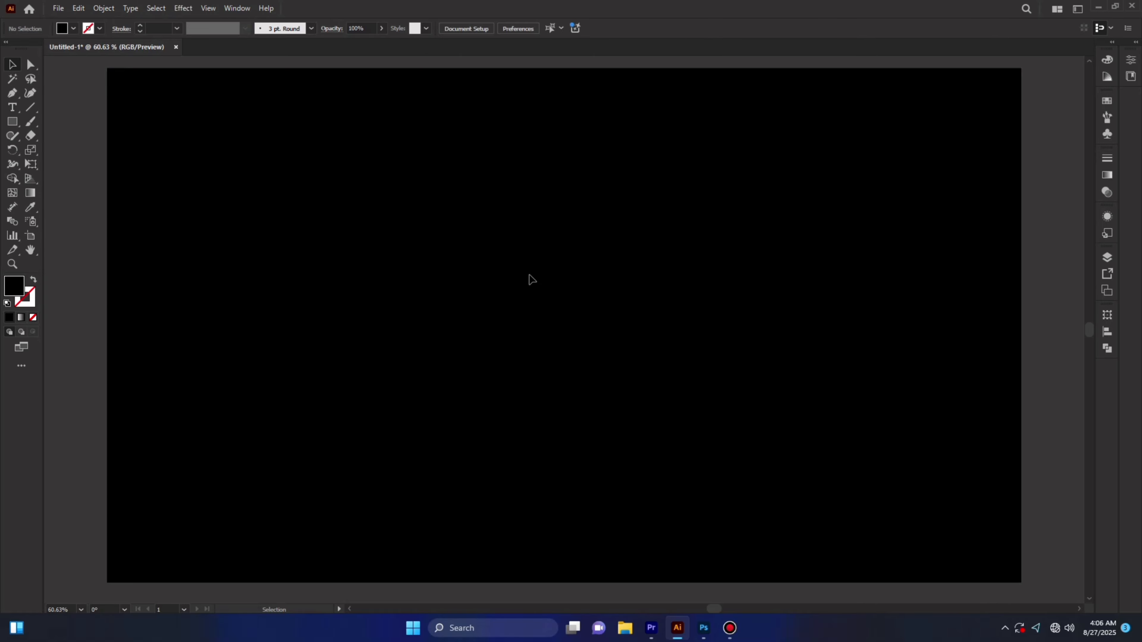
Step: Create a 20-point star near the artboard's center and scale it up from its corner to about 622 px wide and high
right_click(17, 125)
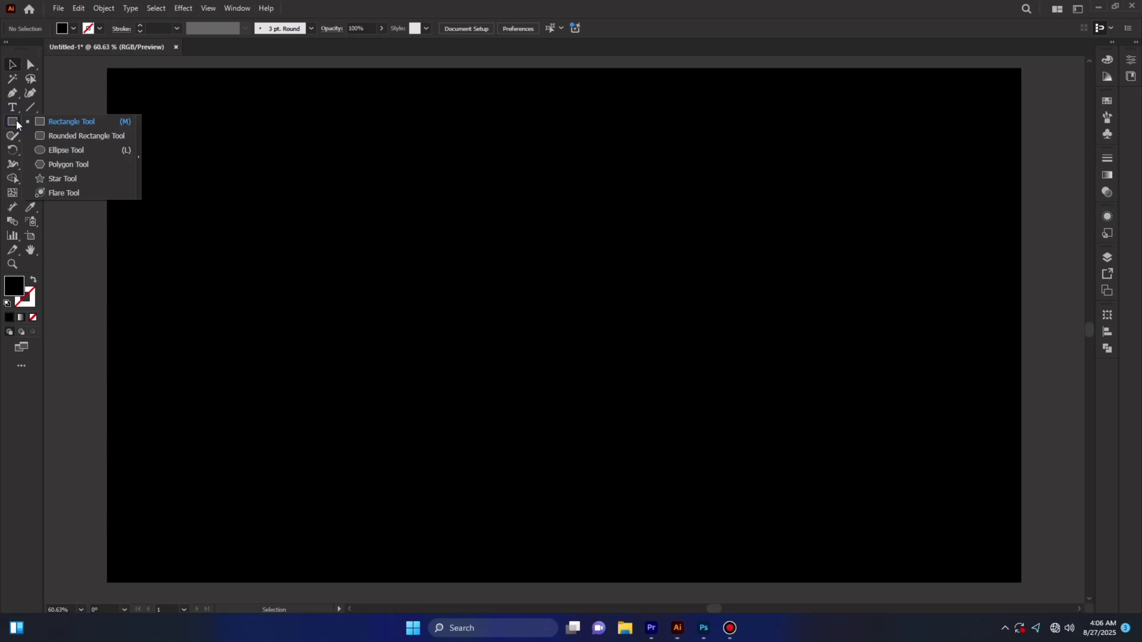
left_click(67, 177)
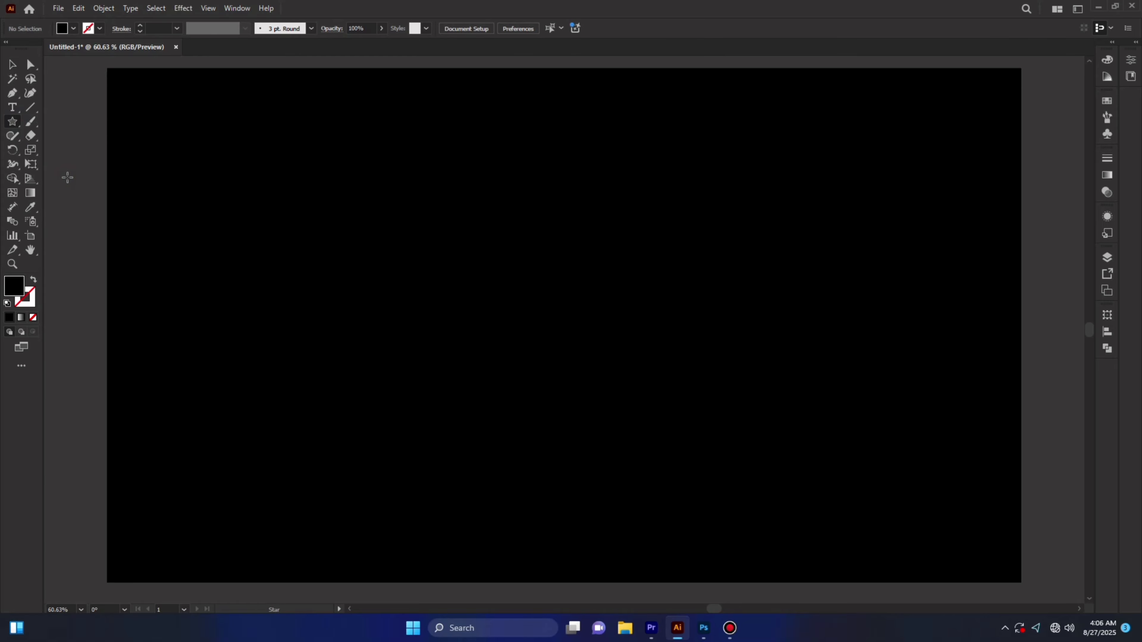
left_click(549, 283)
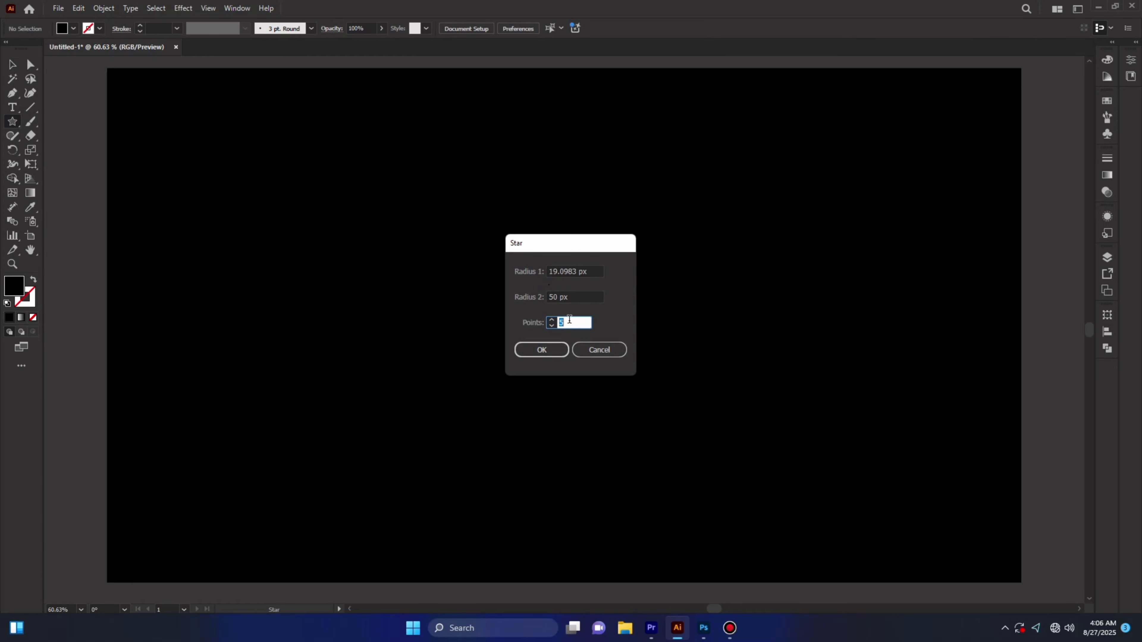
type("20")
left_click(544, 353)
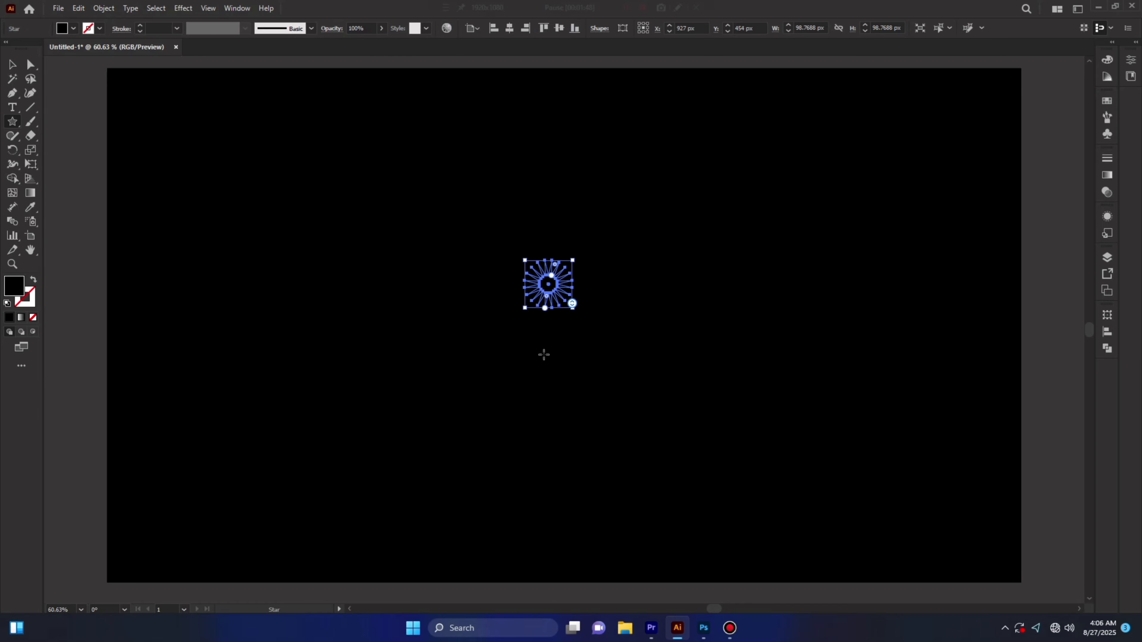
left_click(11, 65)
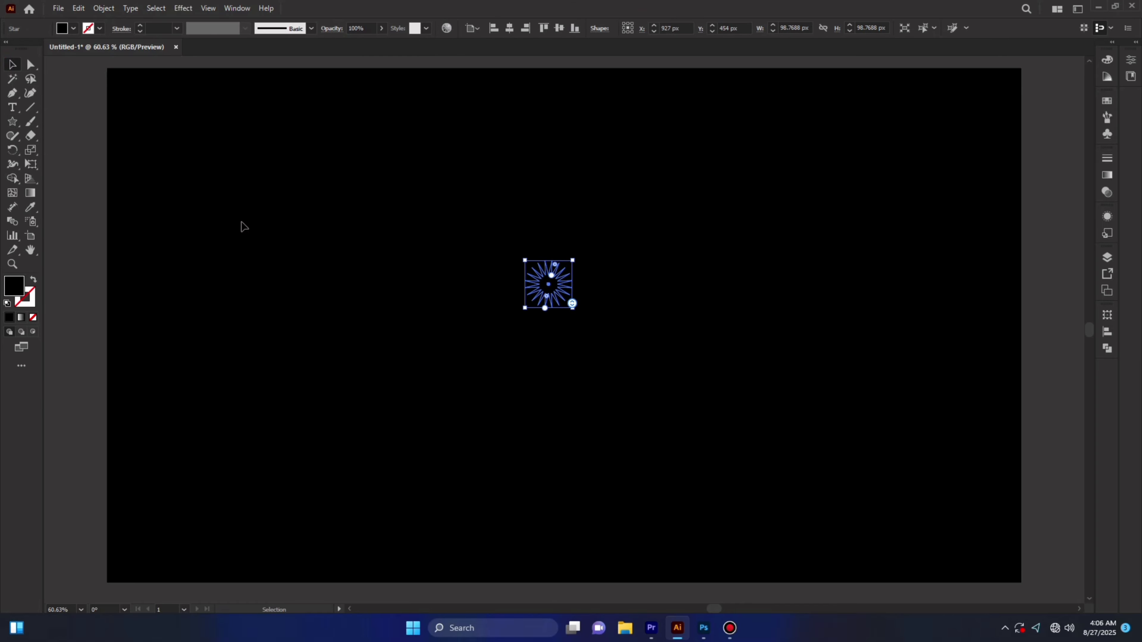
left_click_drag(572, 307, 702, 445)
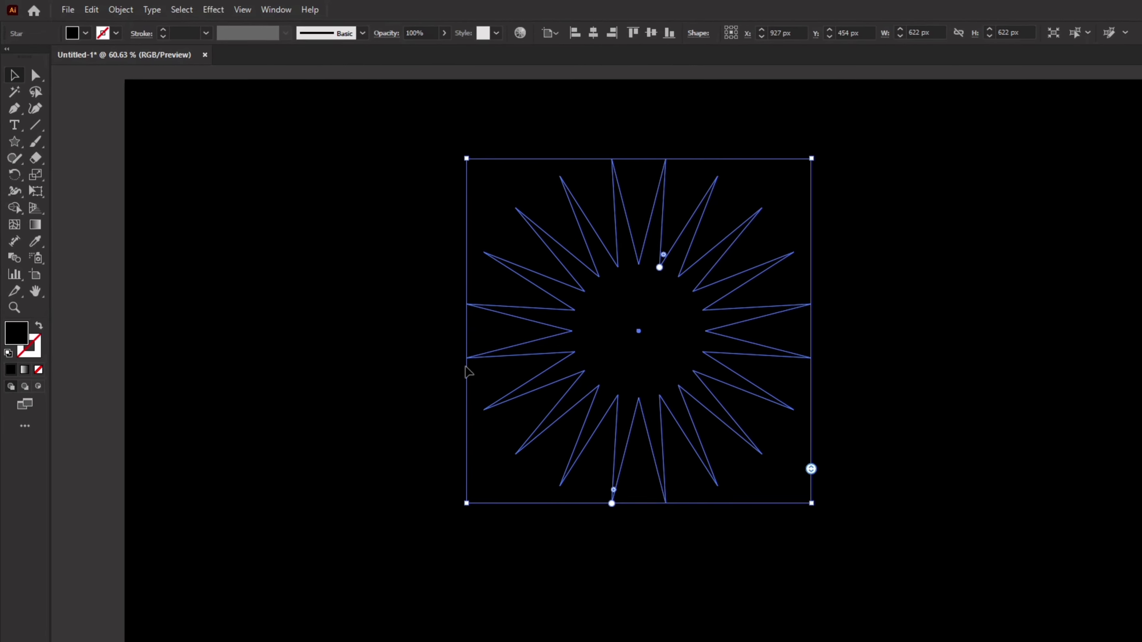
Step: Fill the star with cyan, and apply a radial gradient fill to it
left_click(73, 29)
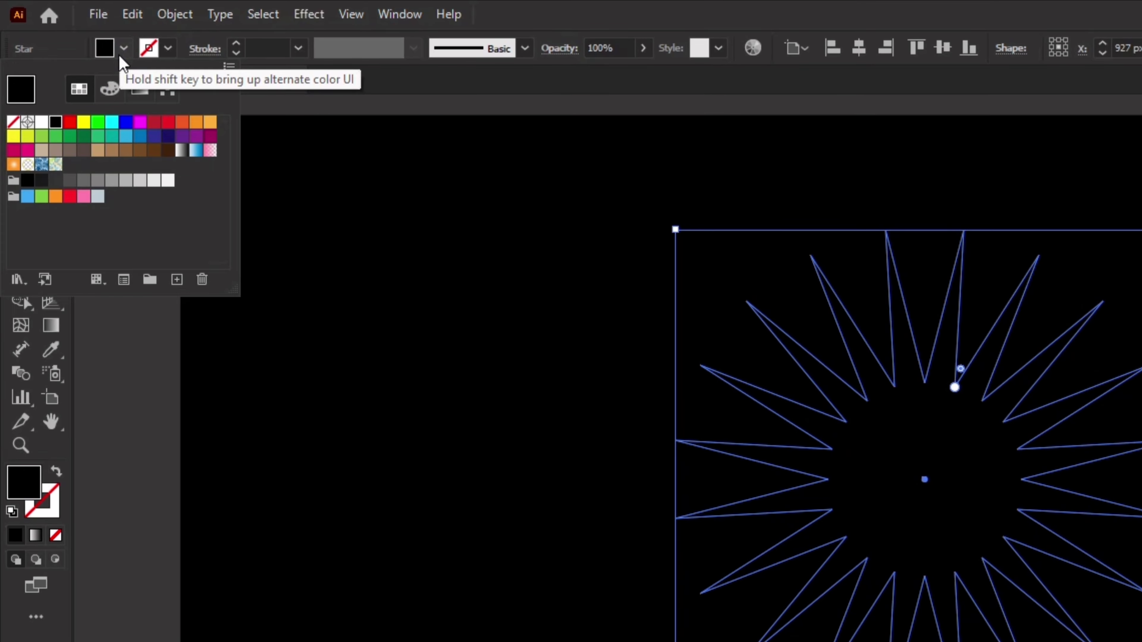
left_click(111, 122)
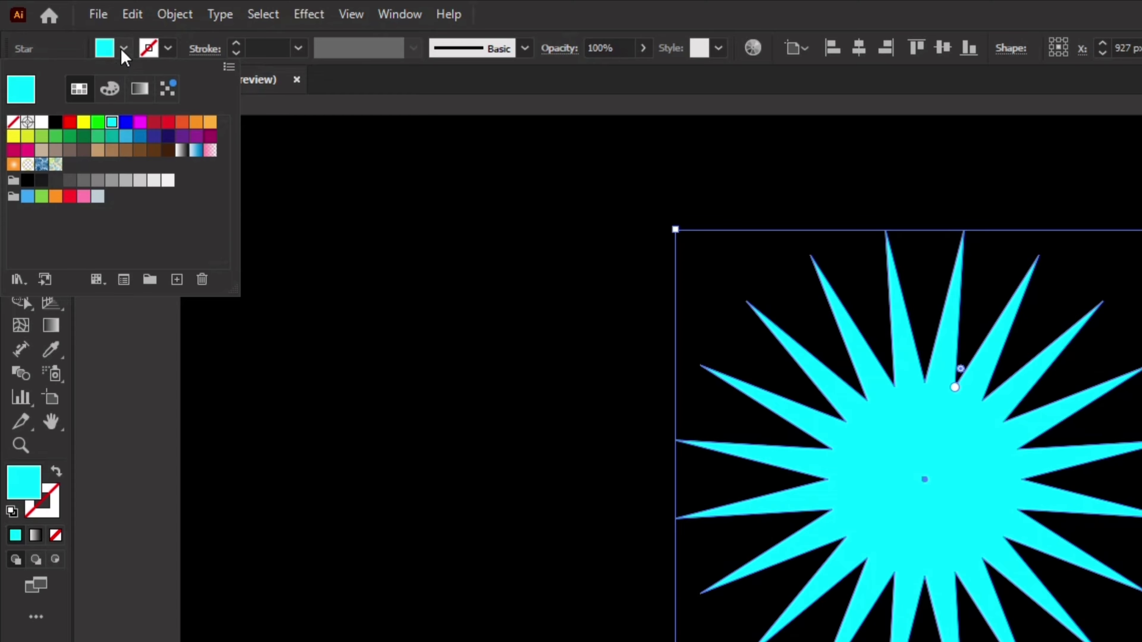
left_click(415, 17)
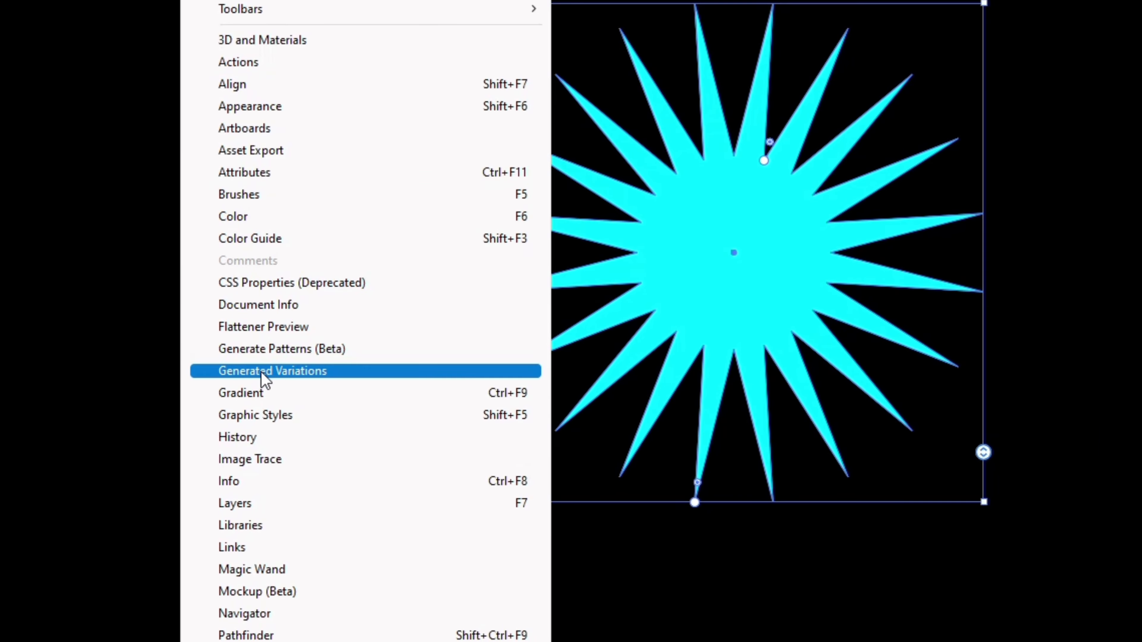
left_click(257, 393)
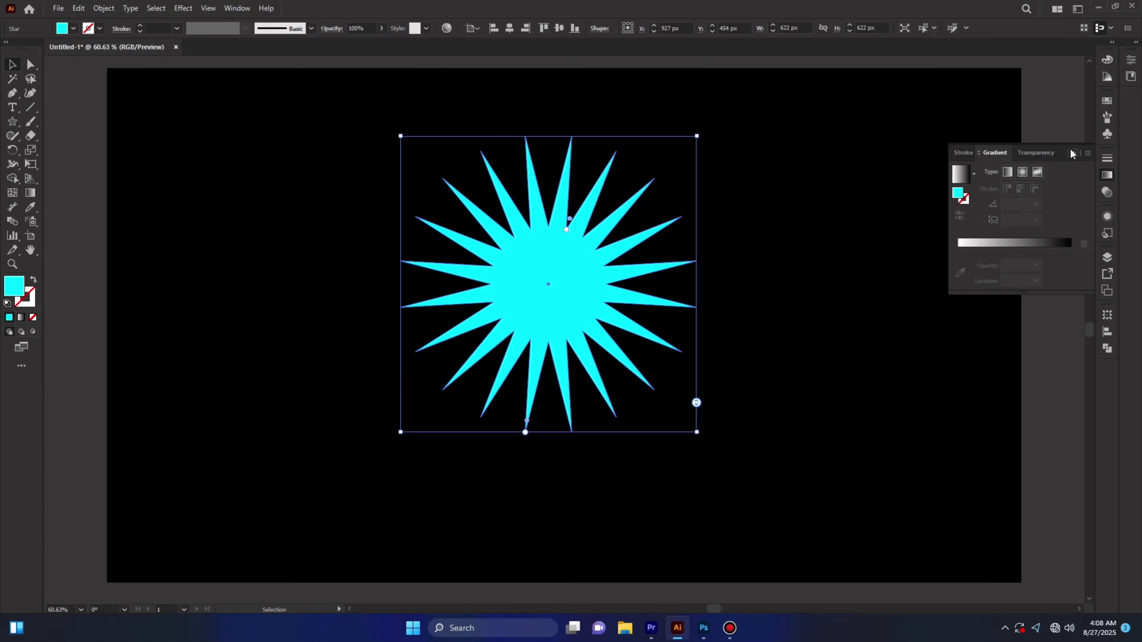
left_click_drag(1070, 154, 905, 124)
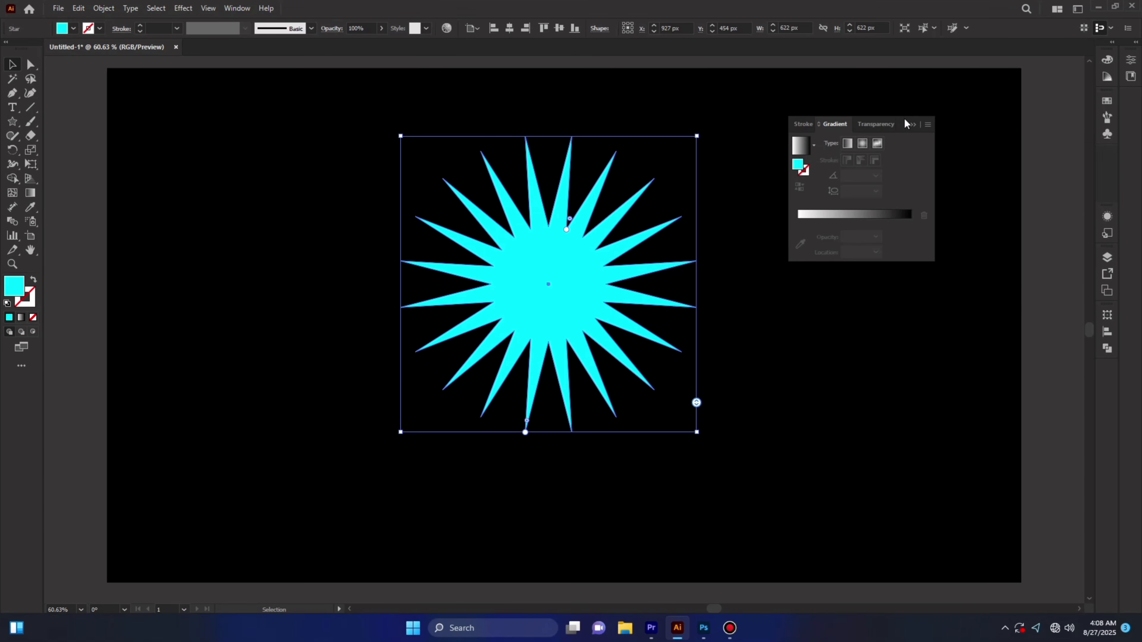
left_click(866, 145)
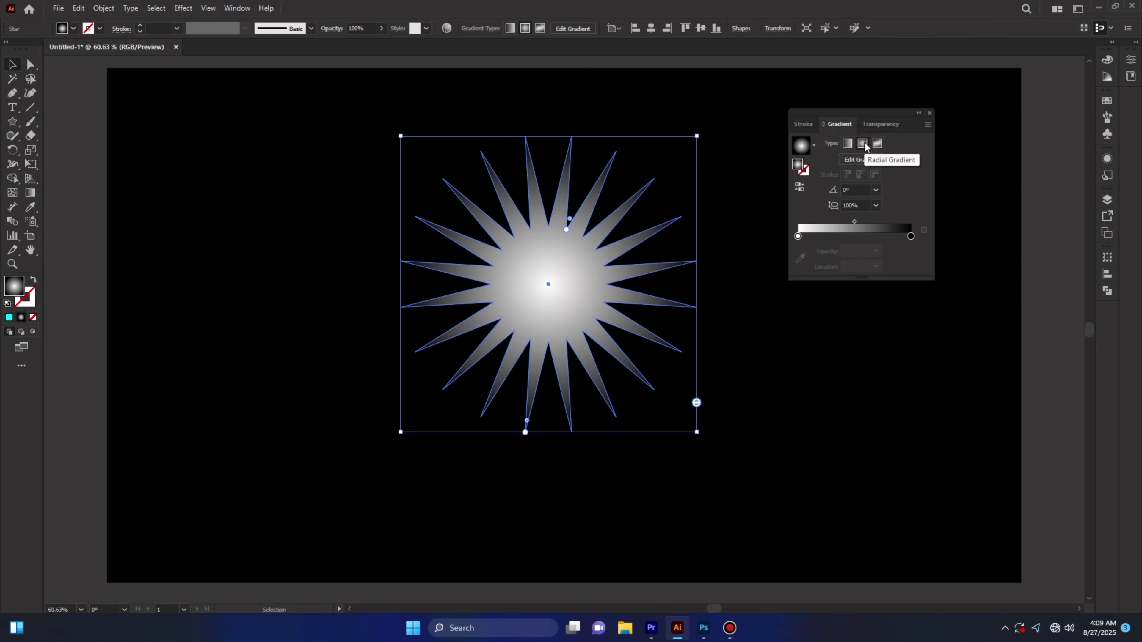
Step: Set the outer color stop of the star's radial gradient to cyan
double_click(910, 236)
left_click(757, 300)
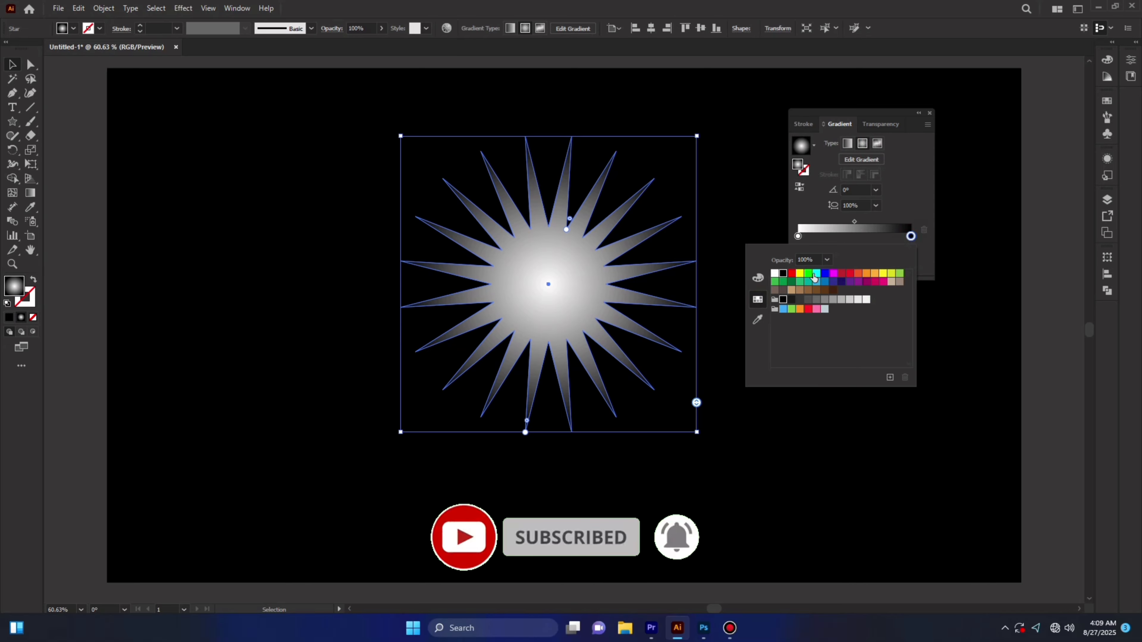
left_click(816, 274)
Step: Color the gradient's center stop blue, and shift the midpoint between the two stops to about 74%
left_click(797, 237)
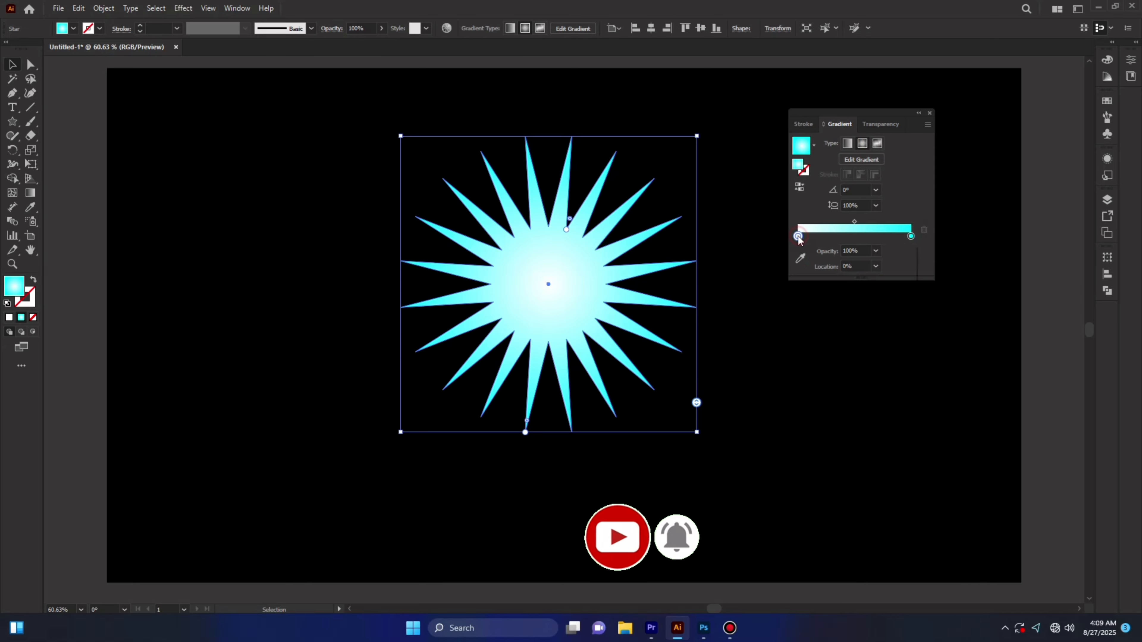
double_click(798, 237)
left_click(816, 274)
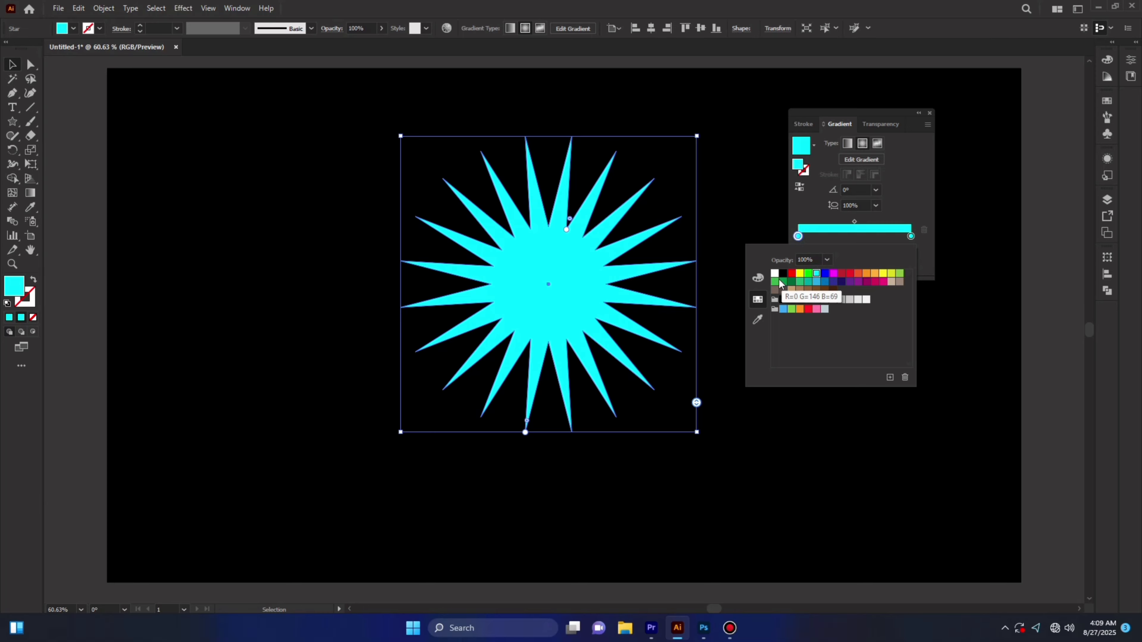
left_click(762, 283)
left_click_drag(872, 304, 822, 309)
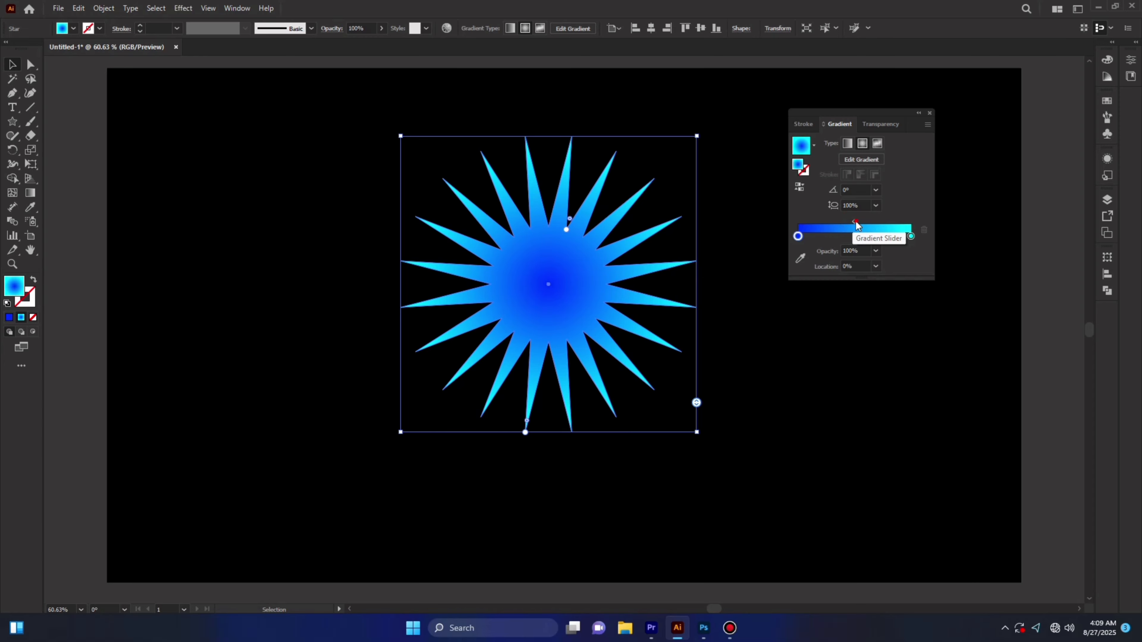
left_click_drag(856, 224, 884, 227)
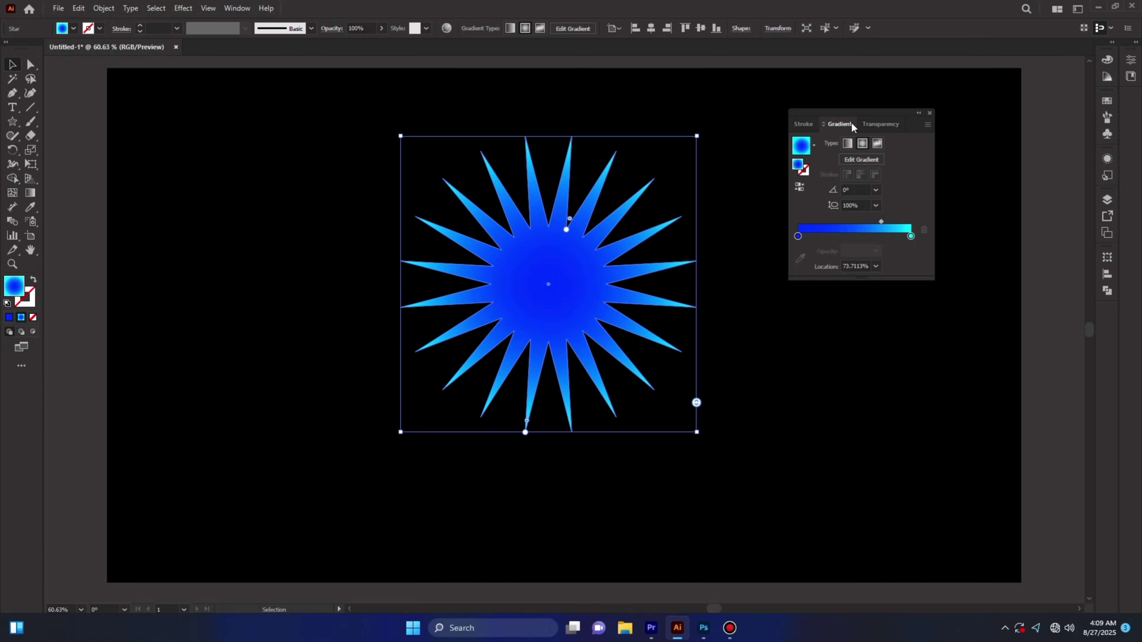
mouse_move(848, 118)
left_mouse_down()
mouse_move(889, 233)
mouse_move(1099, 315)
left_mouse_up()
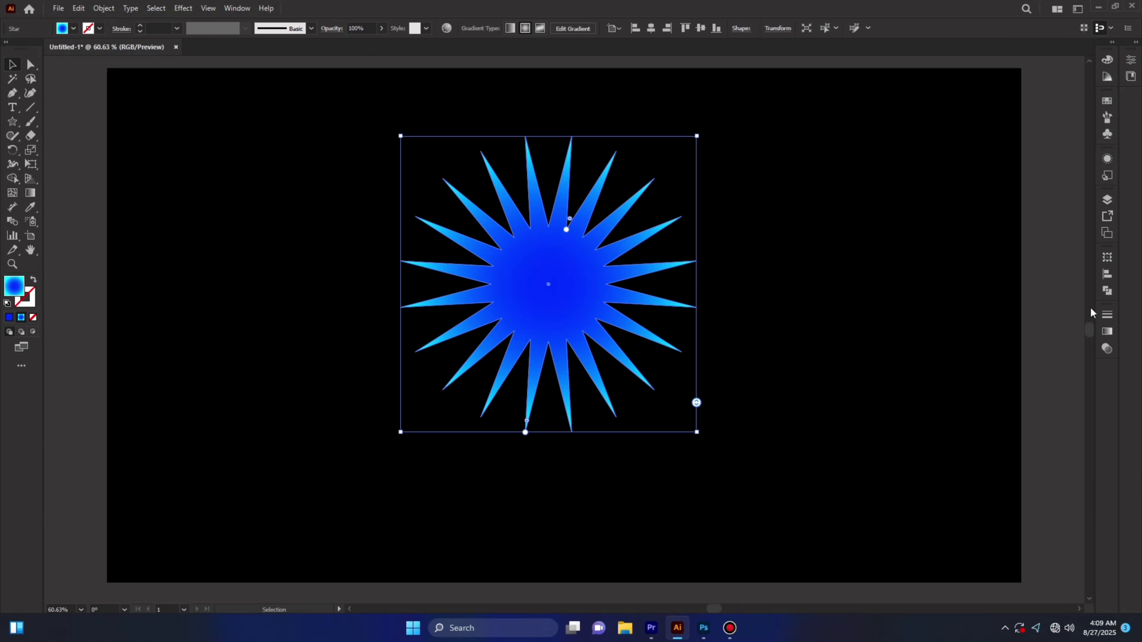
Step: Slightly round all corners of the star at once with the Direct Selection tool's corner widgets
left_click(32, 65)
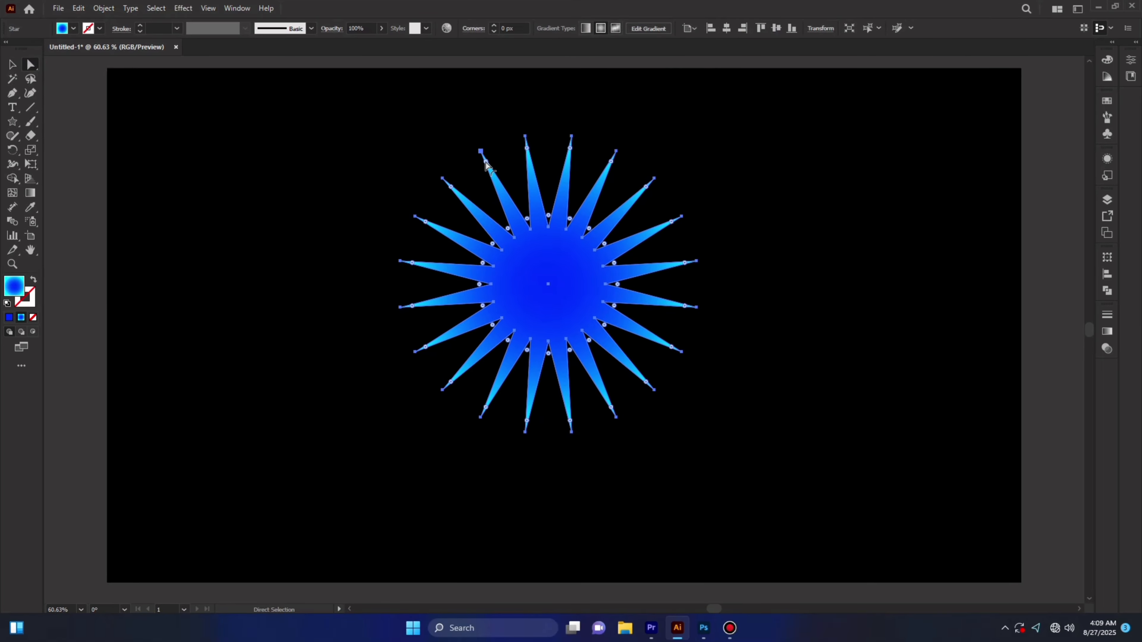
left_click_drag(485, 162, 491, 173)
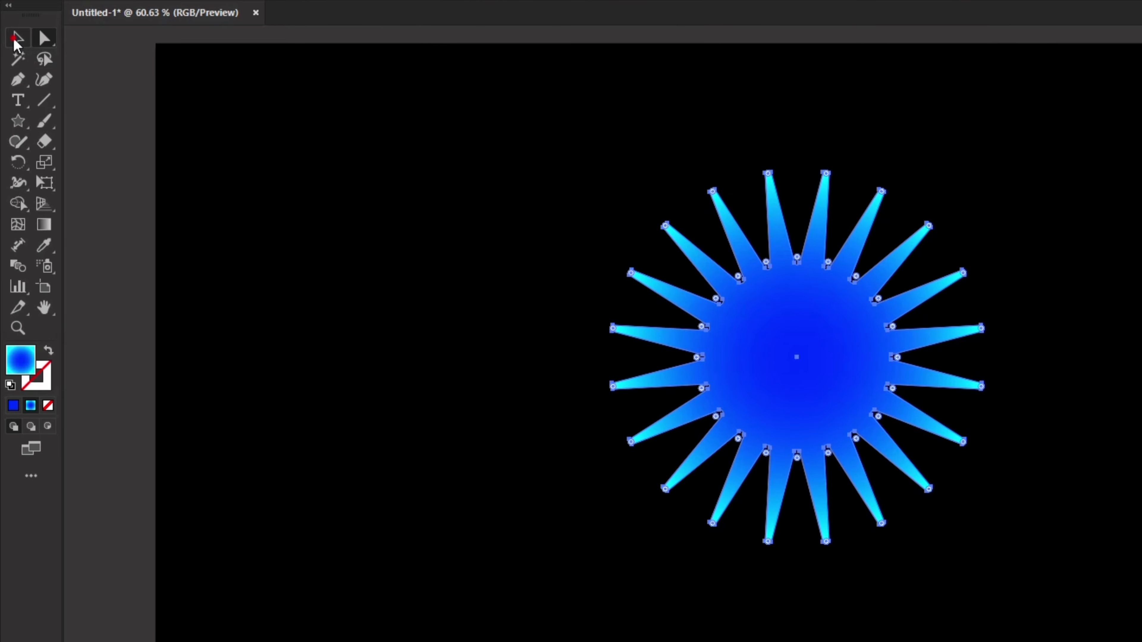
left_click(16, 41)
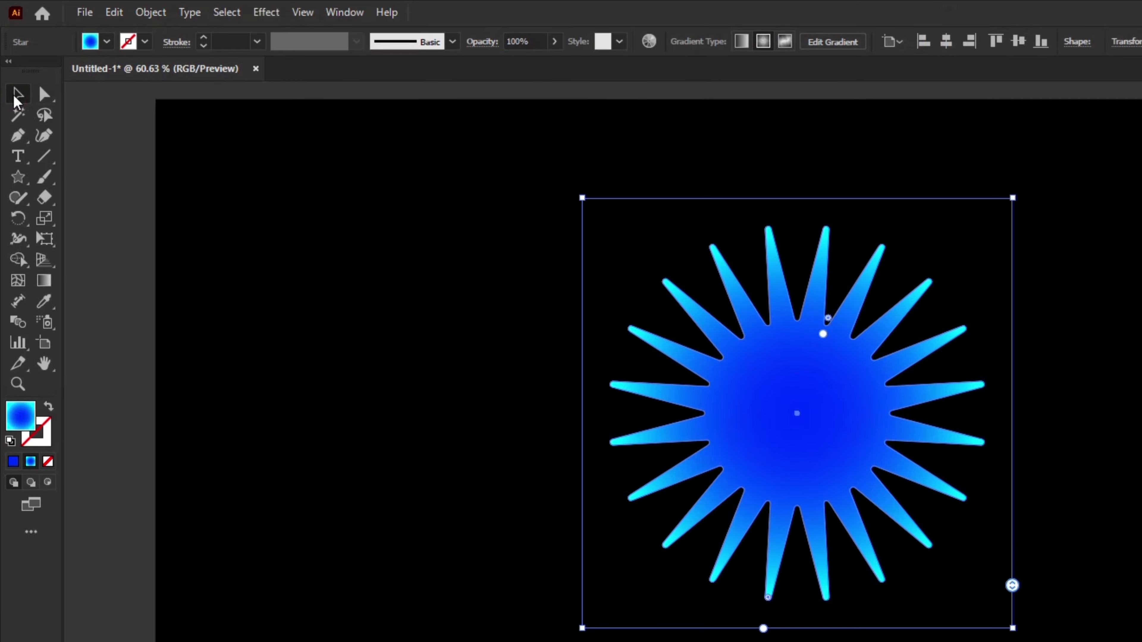
Step: Paste a copy of the star in front and scale it down around its center to a tiny star
left_click(112, 13)
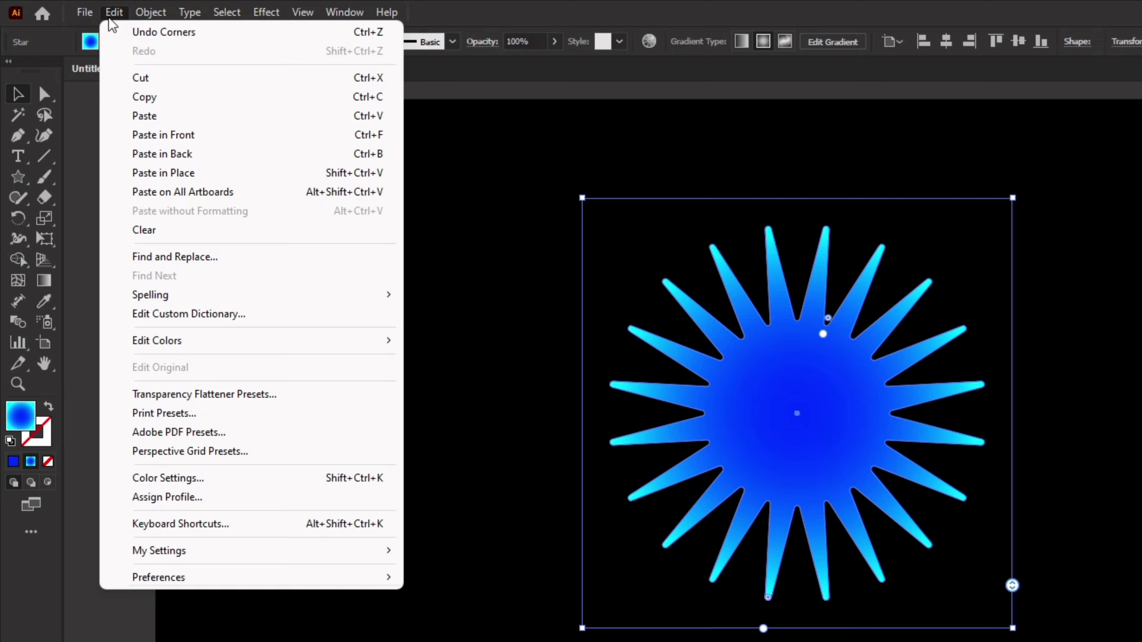
left_click(133, 98)
left_click(109, 17)
left_click(146, 135)
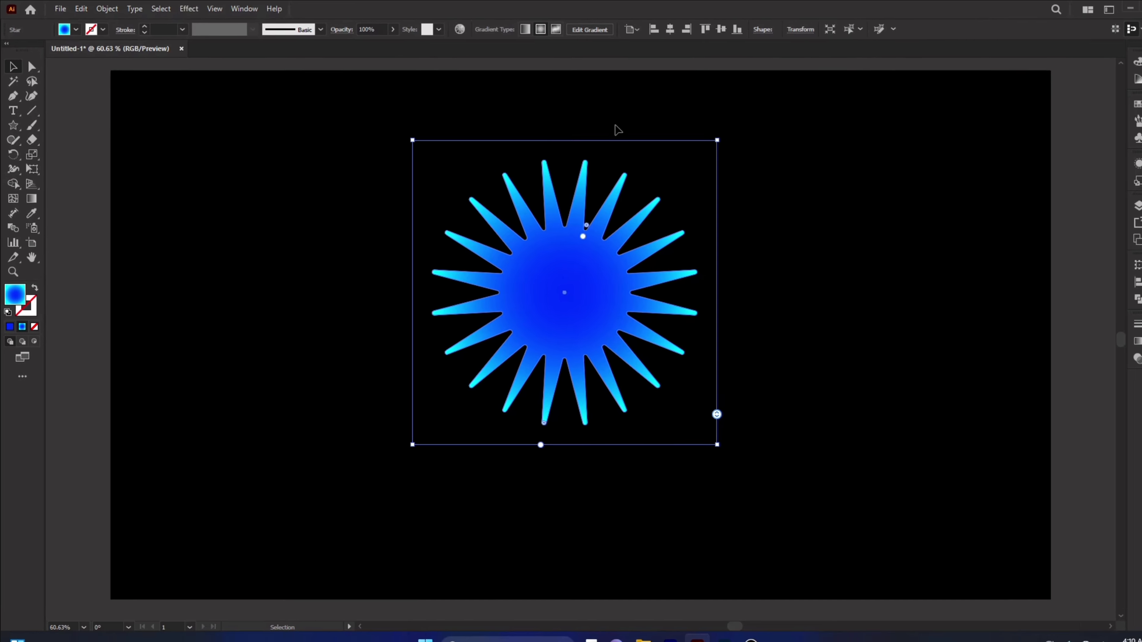
left_click_drag(717, 139, 569, 269)
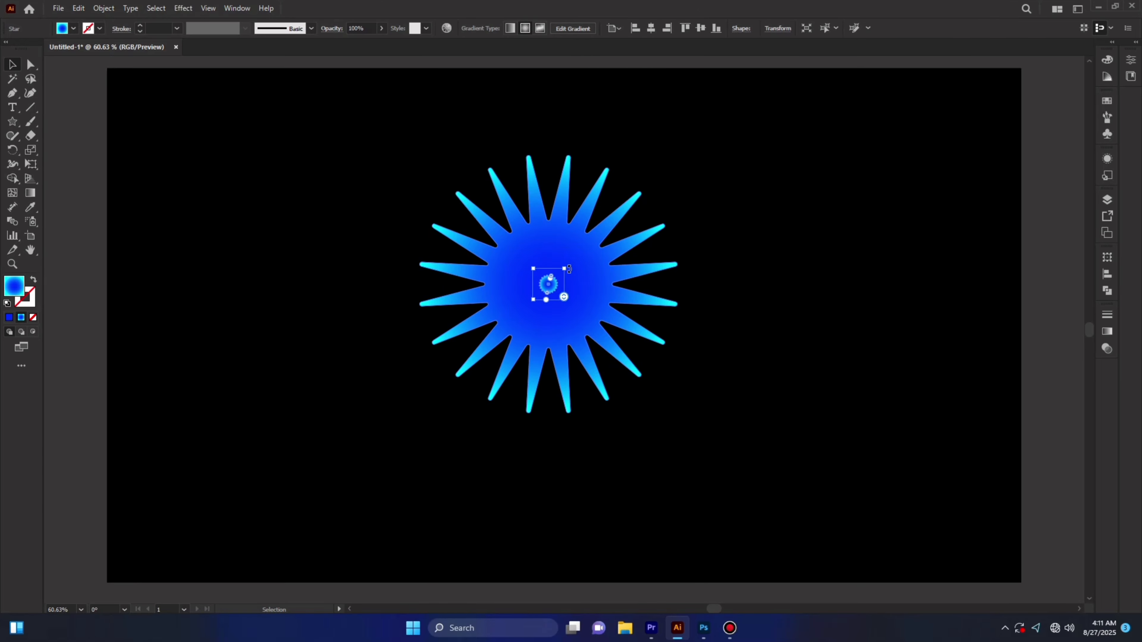
Step: Make a blend between the large star and the tiny center star
left_click_drag(382, 133, 777, 476)
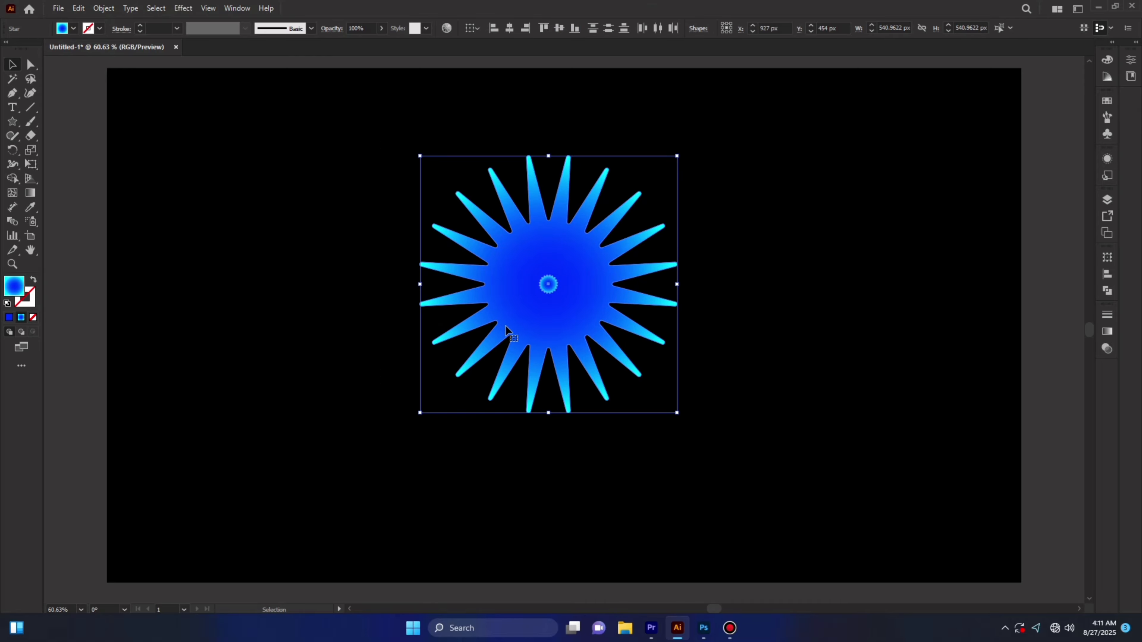
left_click(103, 8)
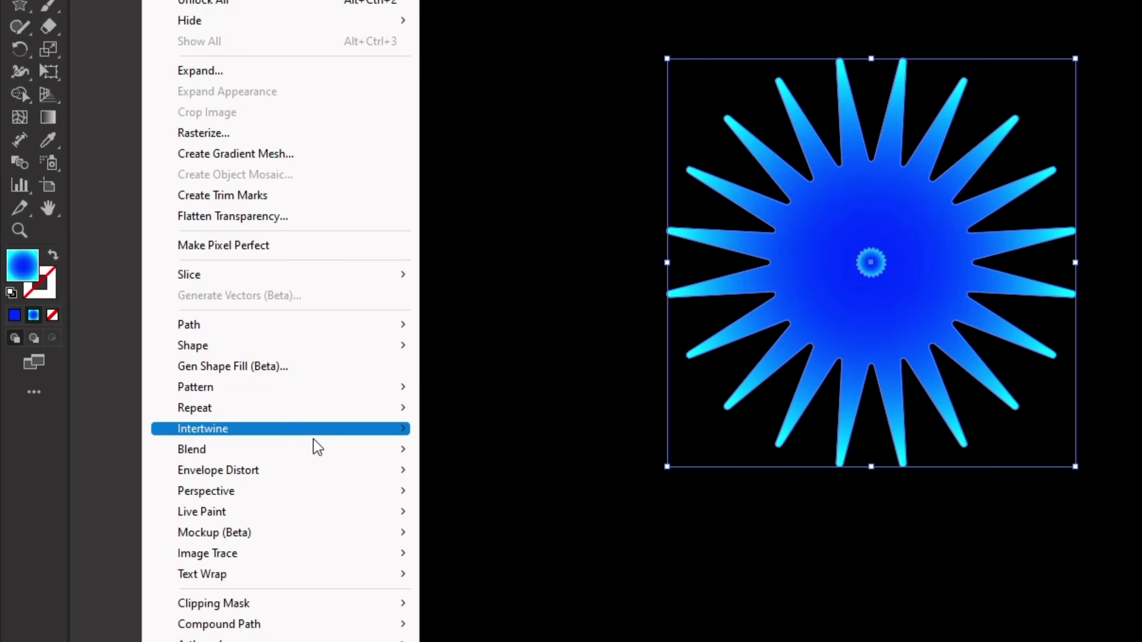
mouse_move(350, 624)
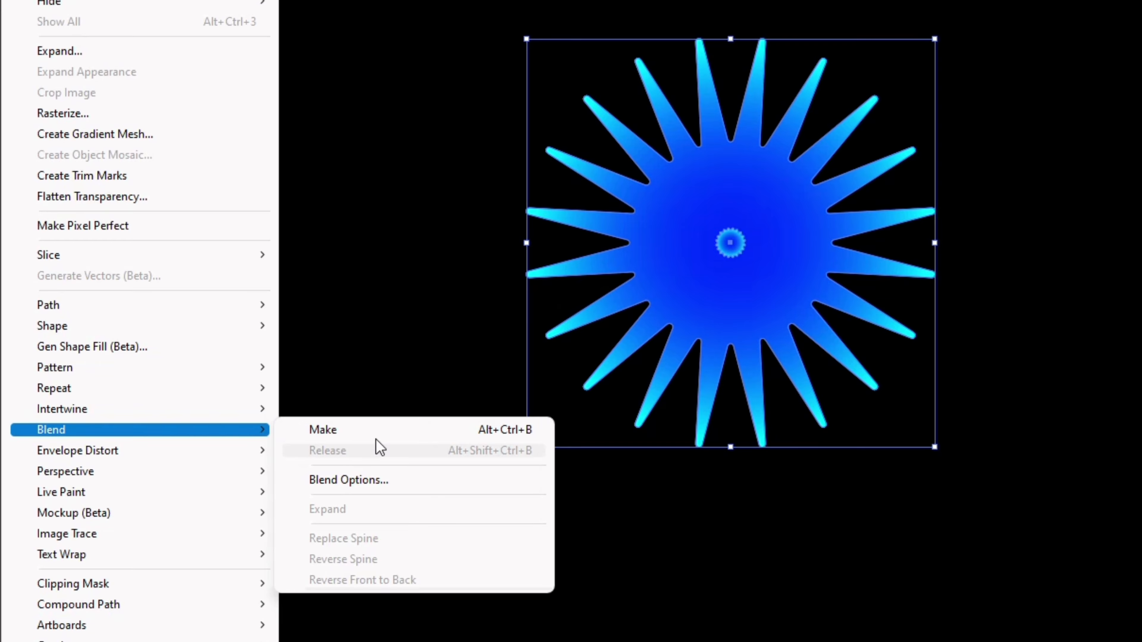
left_click(377, 432)
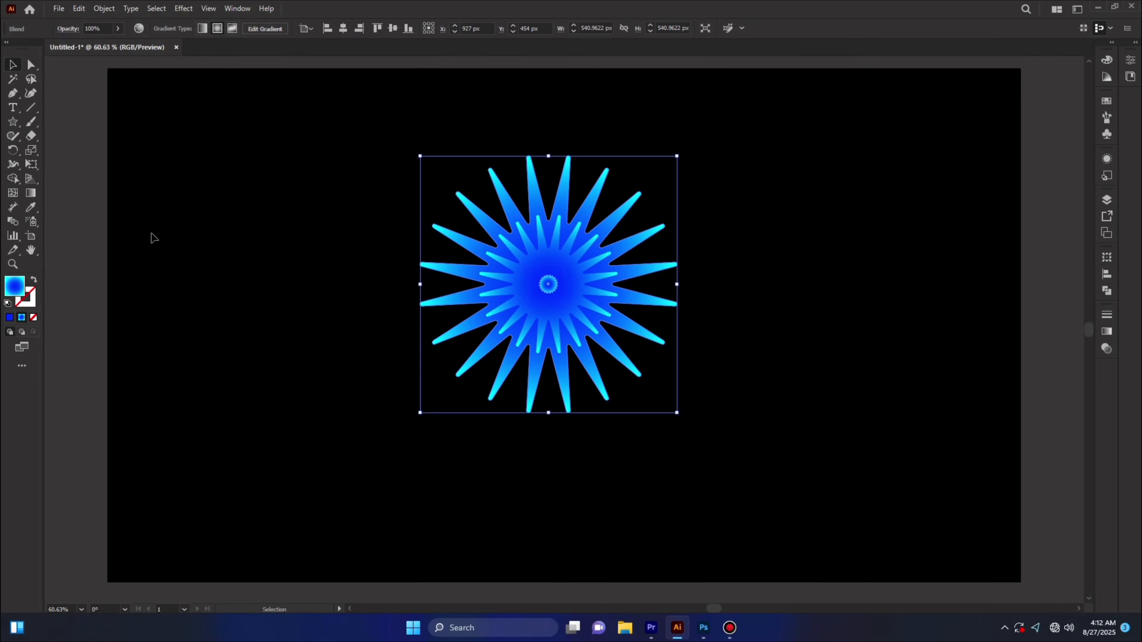
Step: Set the blend's spacing to Specified Steps with 100 steps
left_click(103, 8)
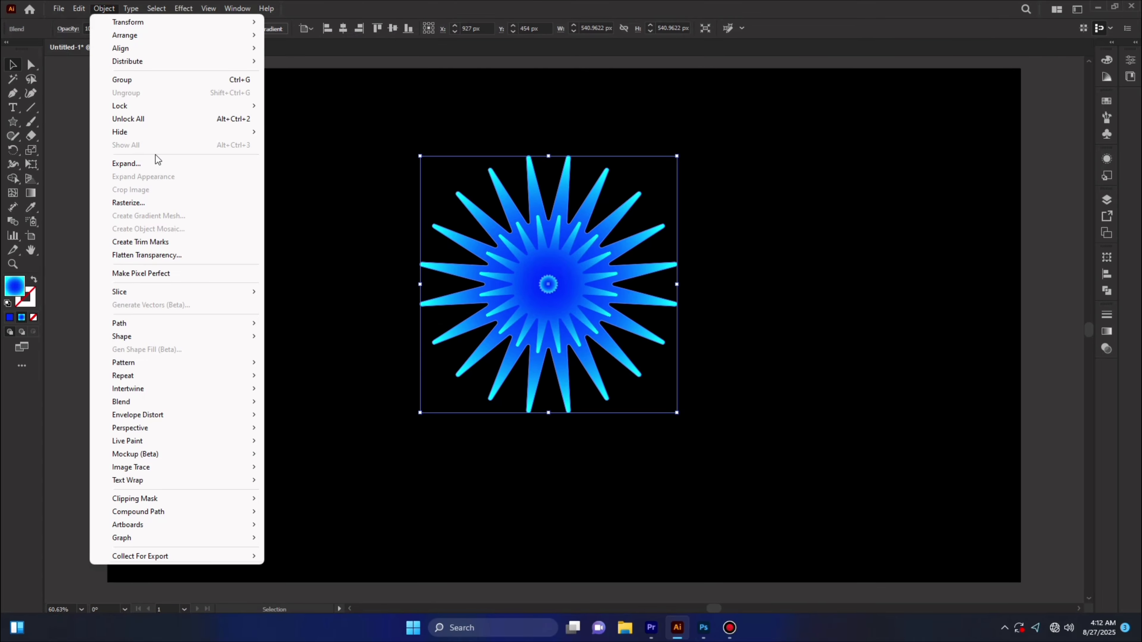
mouse_move(216, 403)
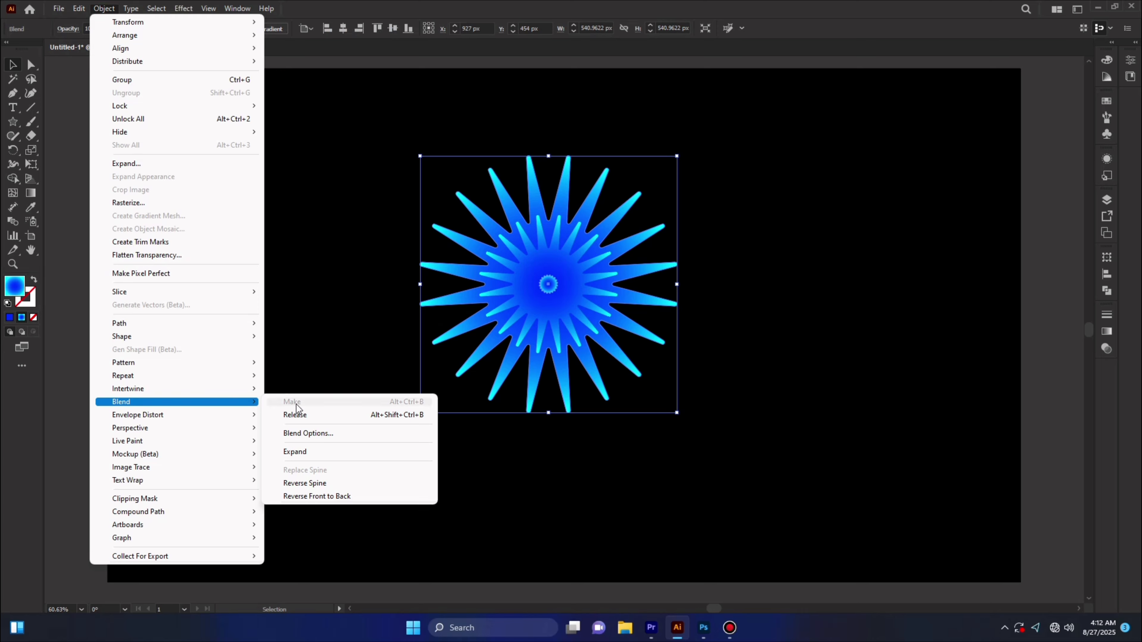
left_click(306, 433)
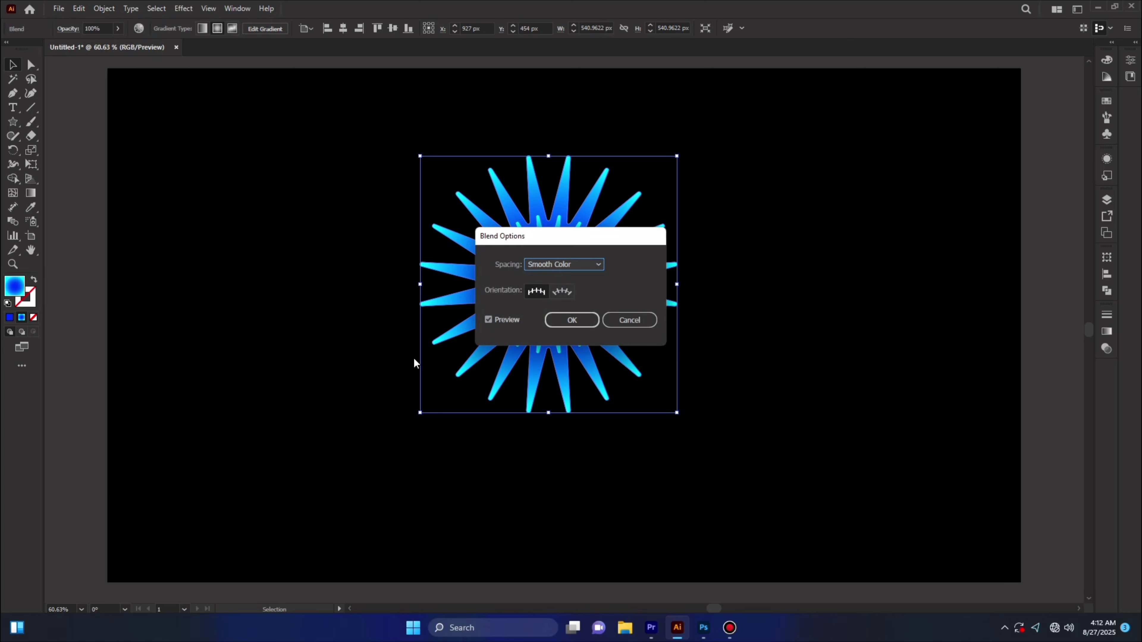
left_click_drag(611, 237, 323, 206)
left_click(310, 233)
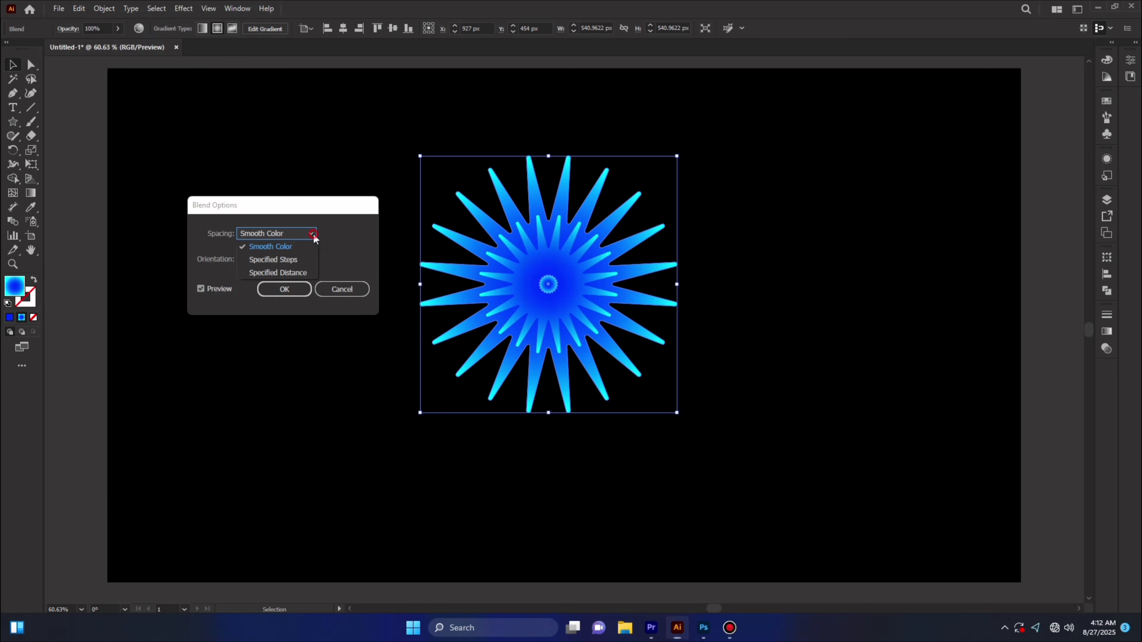
left_click(301, 259)
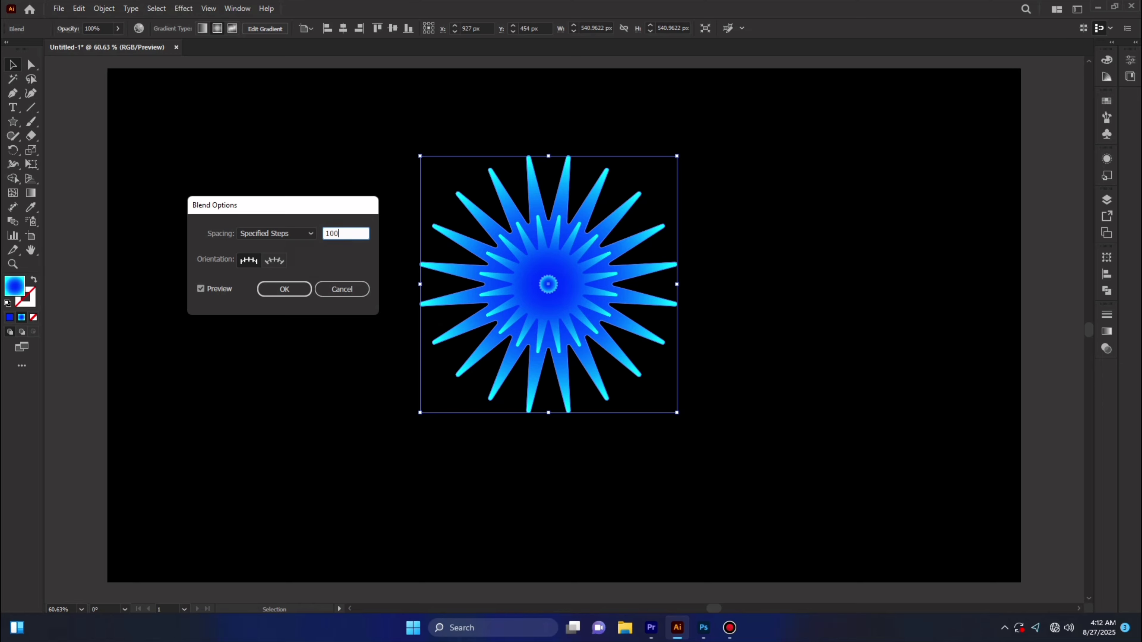
type("100")
left_click(286, 289)
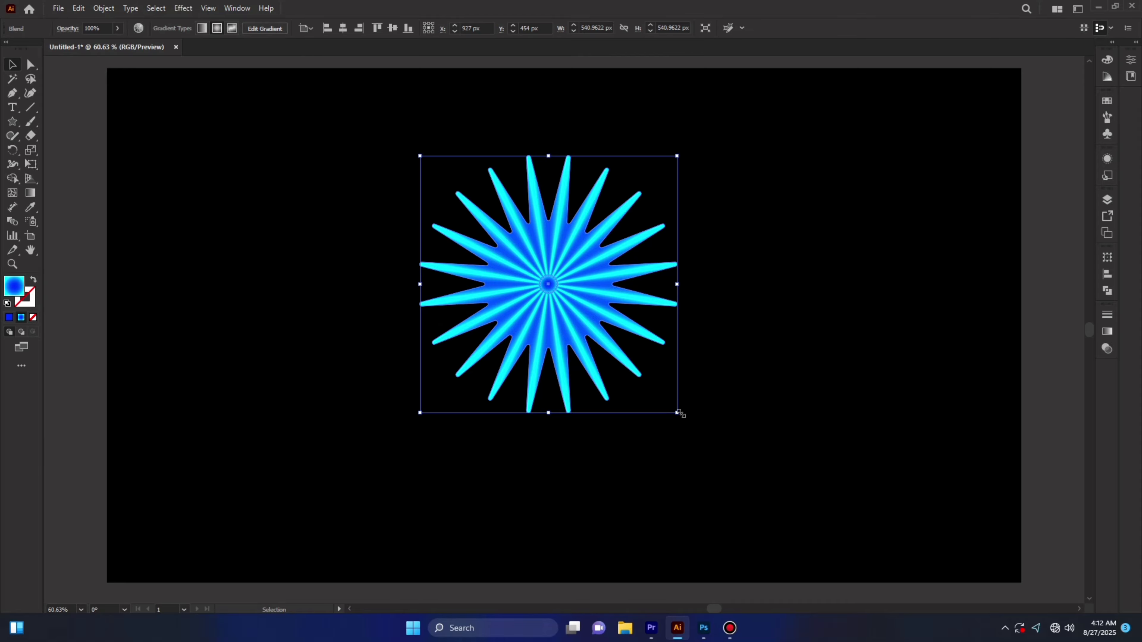
Step: Scale the blended star up to about 675 px wide and high, and apply a Pucker & Bloat effect with a negative value
left_click_drag(680, 414, 709, 465)
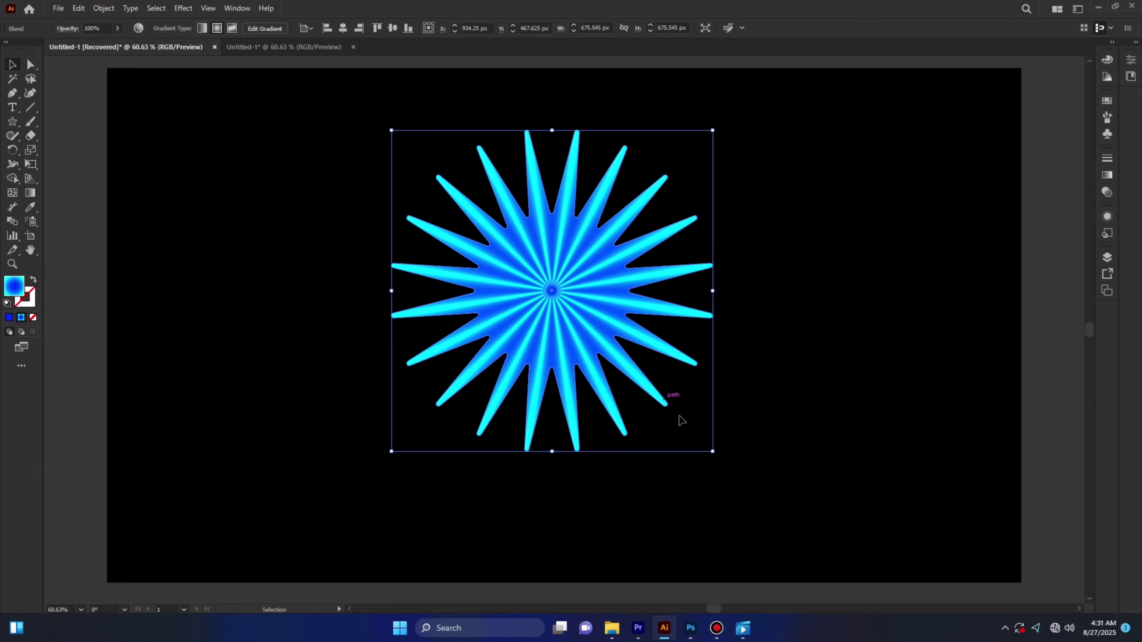
left_click(176, 10)
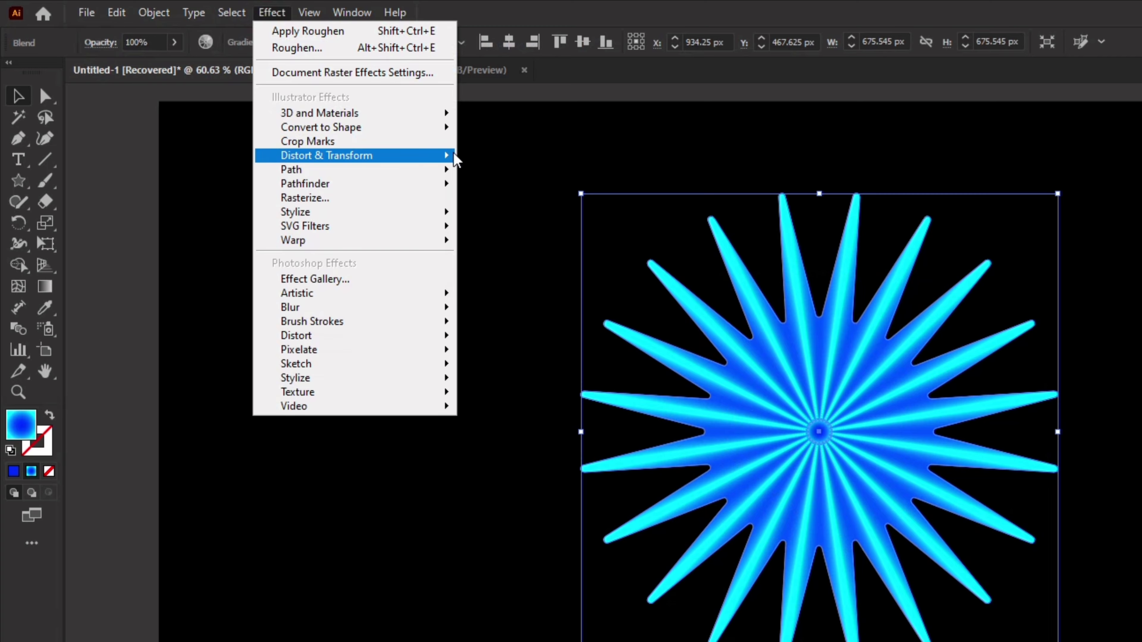
mouse_move(454, 156)
left_click(525, 178)
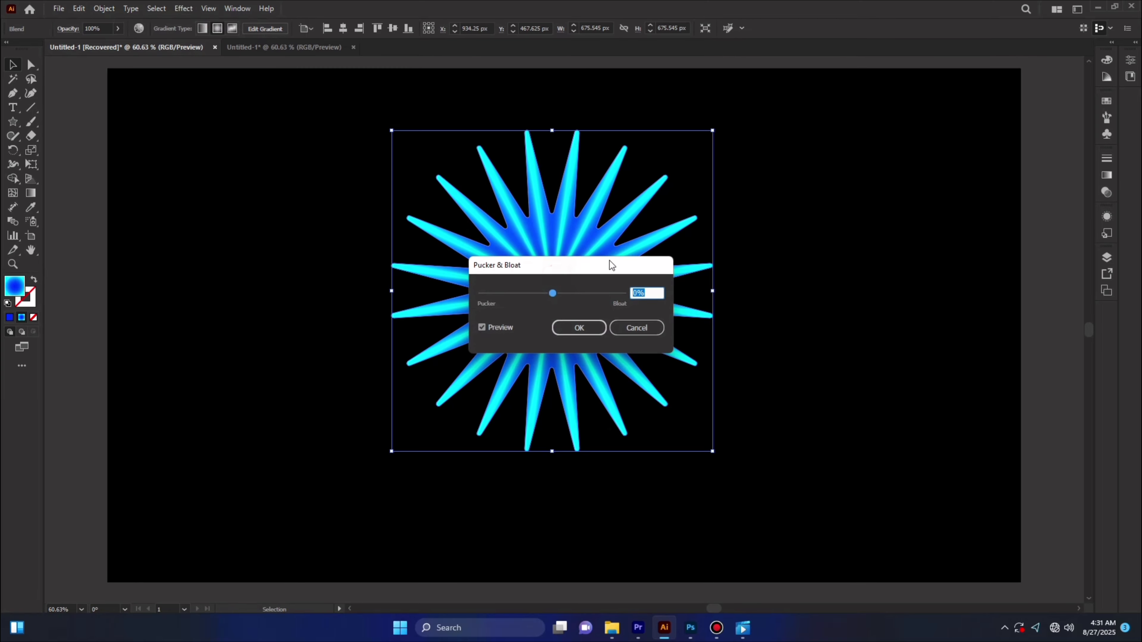
left_click_drag(611, 264, 889, 198)
left_click(920, 228)
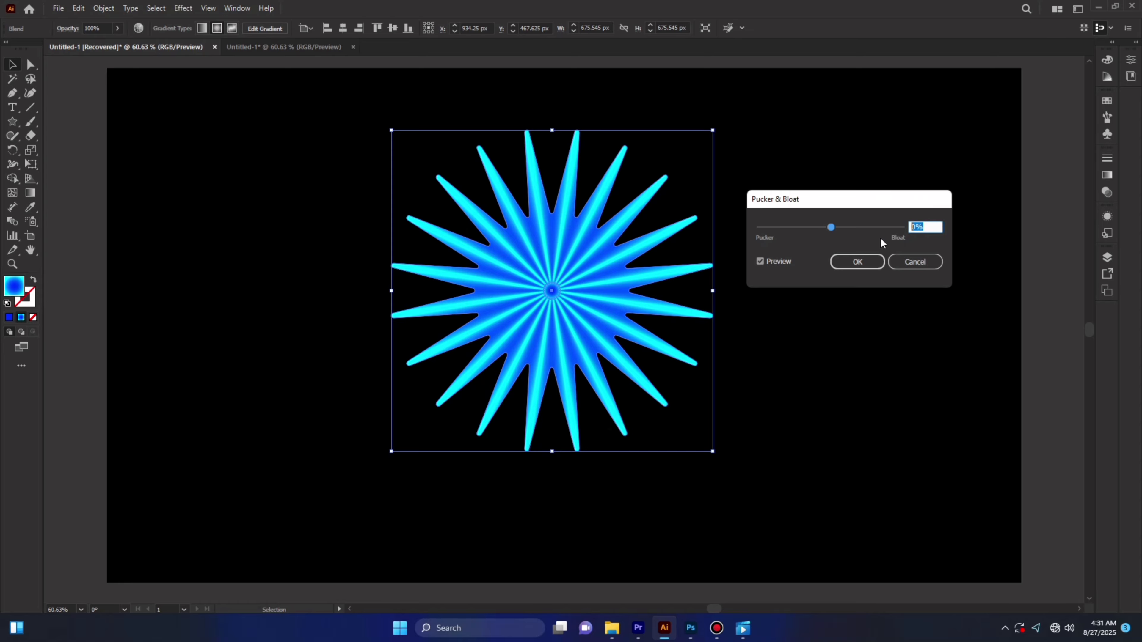
type("-")
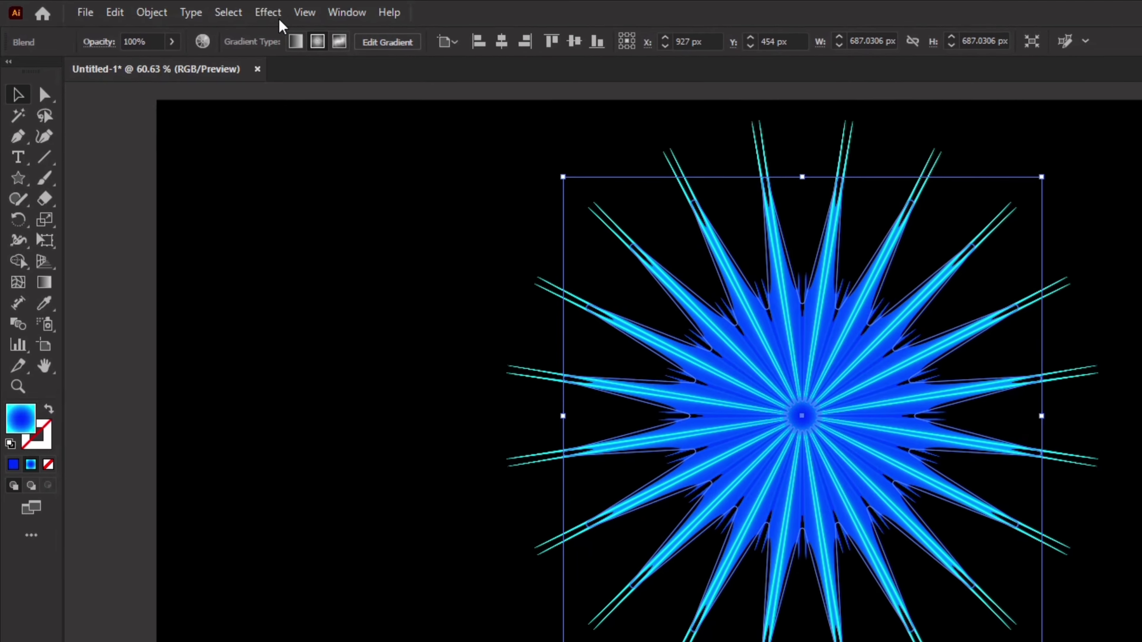
Step: Apply a Roughen effect to the blended star with a relative size of 38% and a detail of 0
left_click(278, 17)
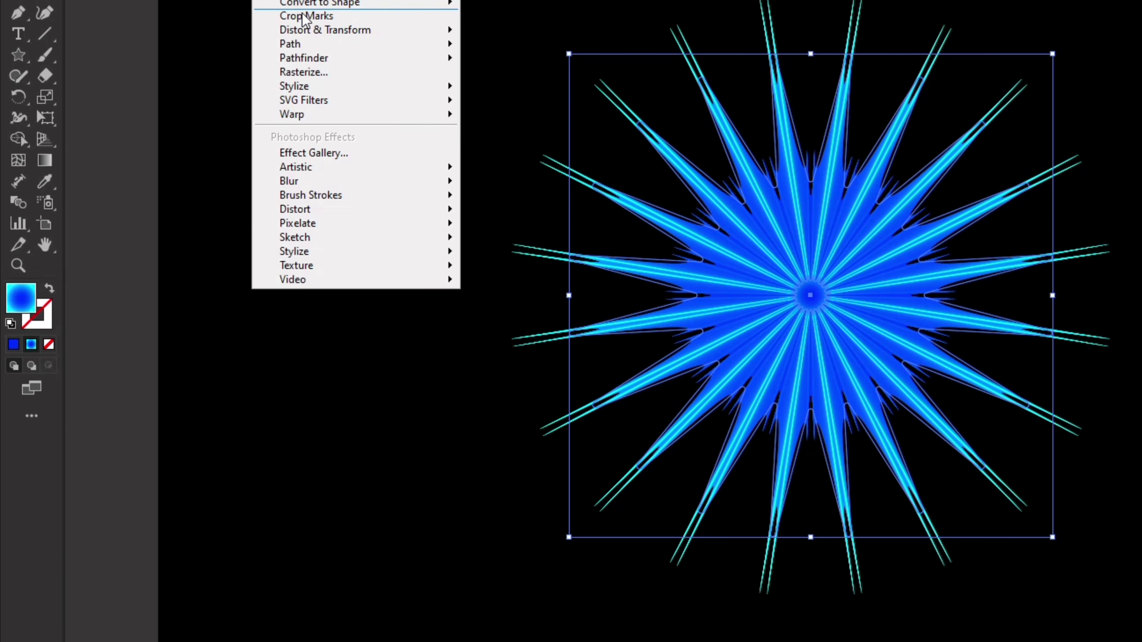
mouse_move(351, 29)
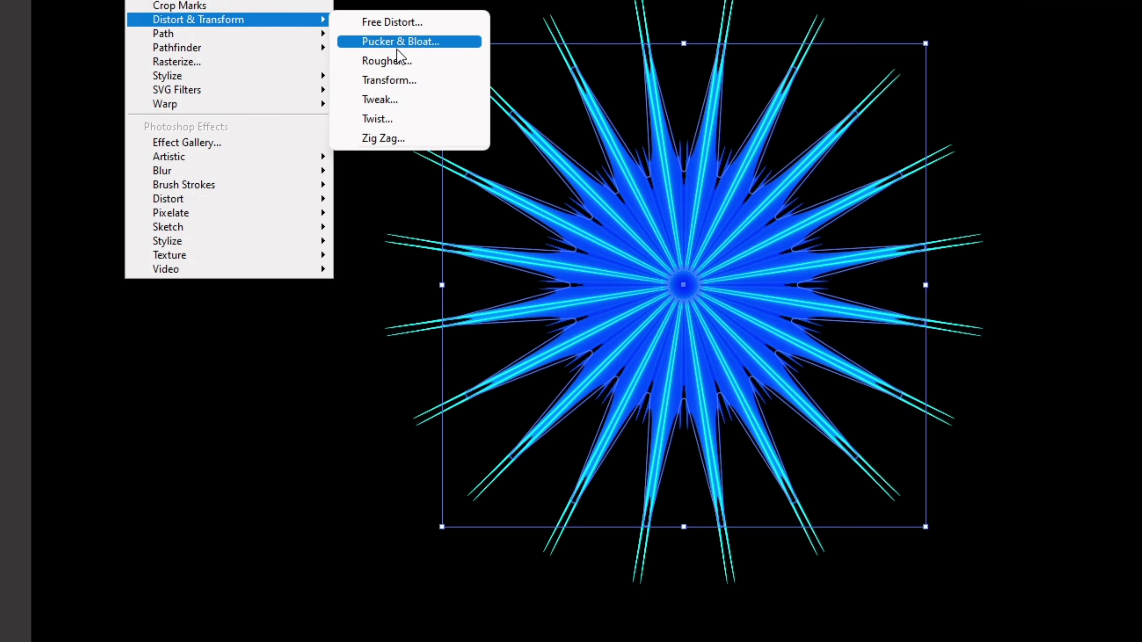
left_click(398, 56)
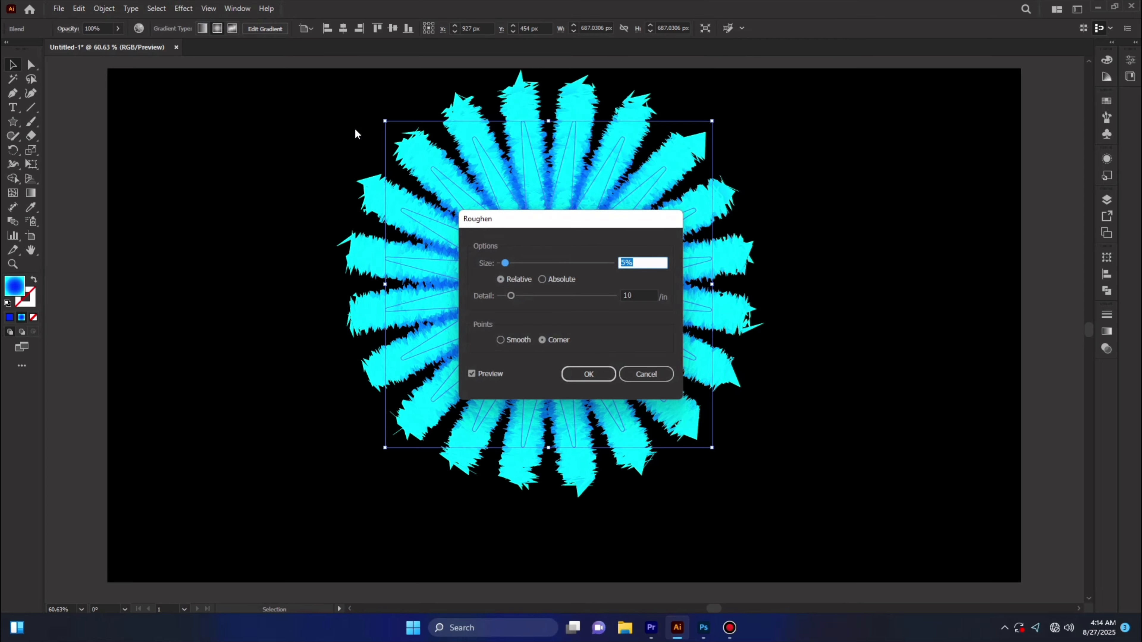
left_click_drag(546, 224, 816, 171)
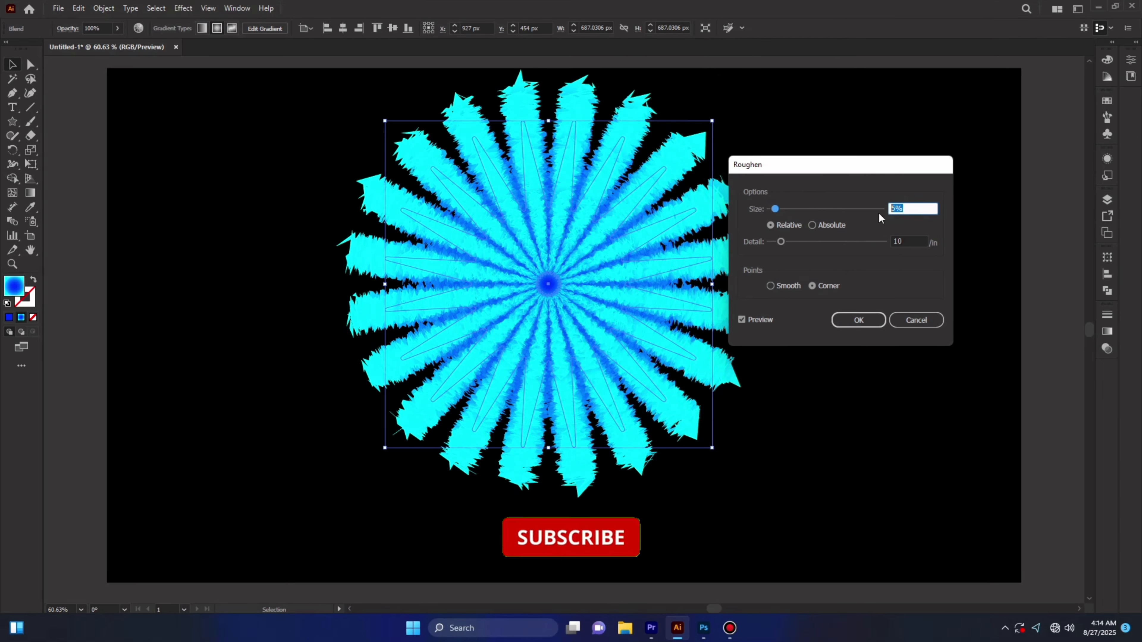
type("3")
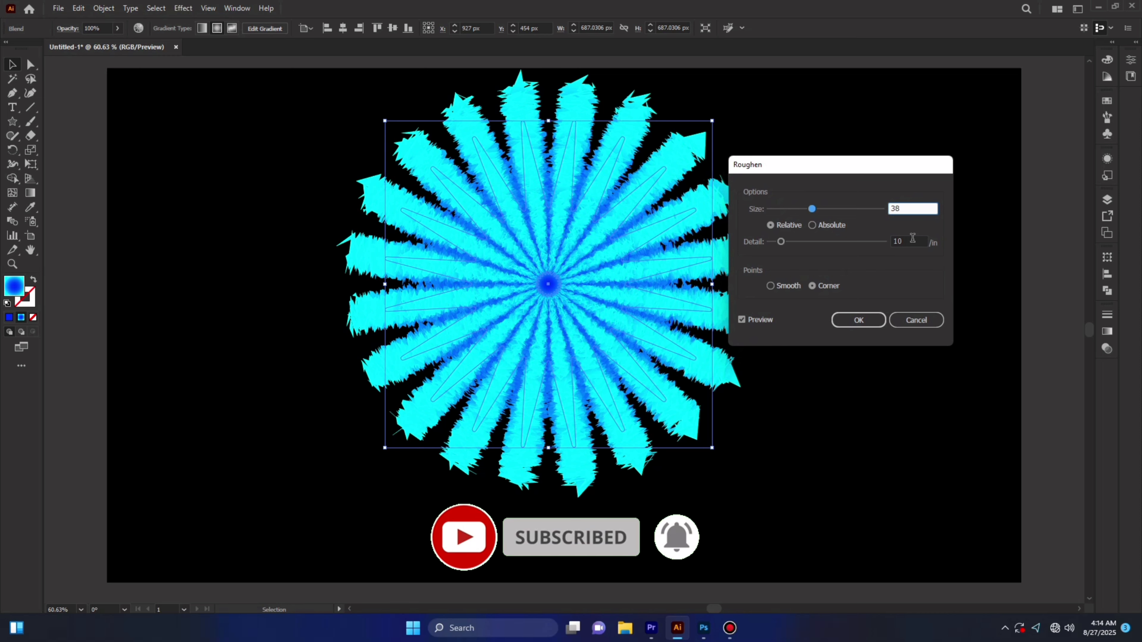
type("8")
key("Tab")
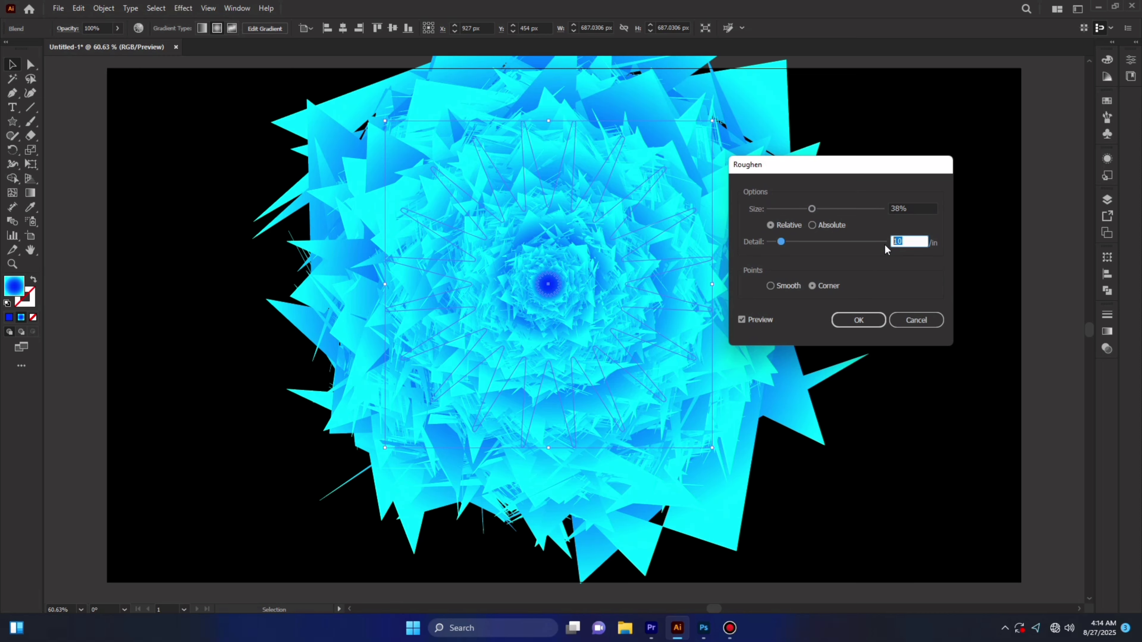
type("0")
left_click(848, 323)
left_click(848, 323)
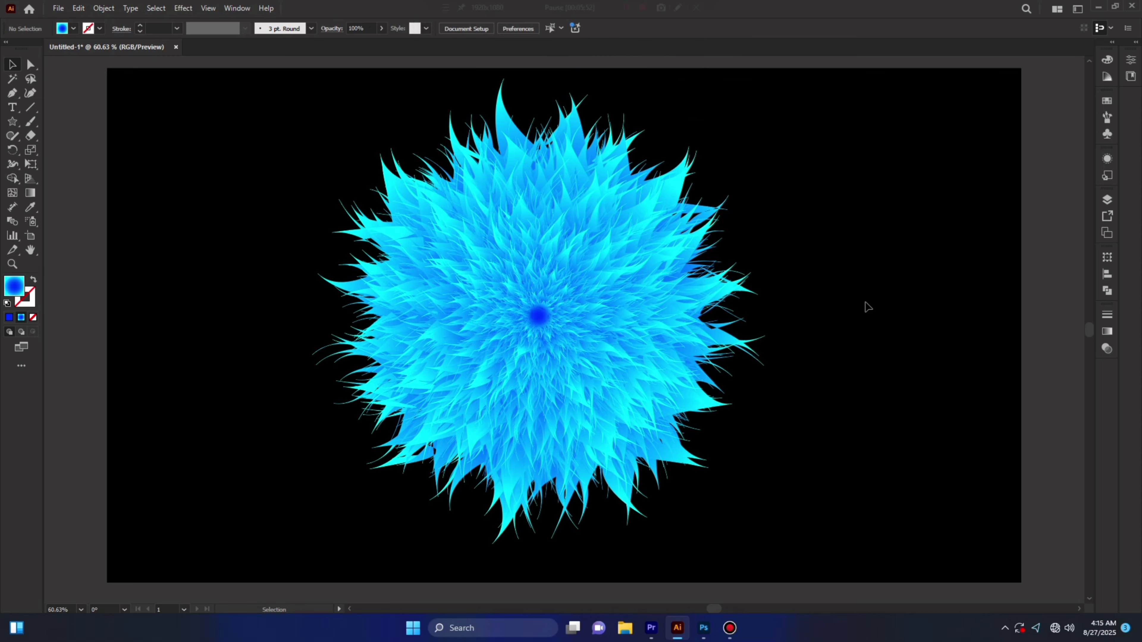